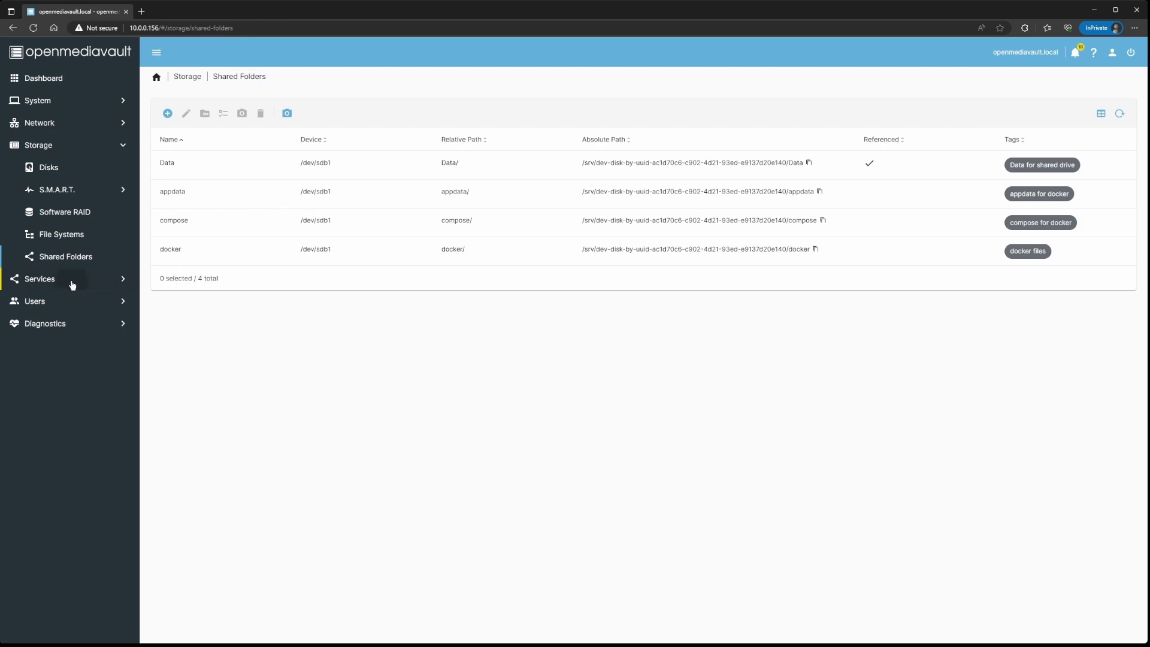
Step: Navigate via Services > Compose to the Compose settings page showing Docker not installed
click(71, 281)
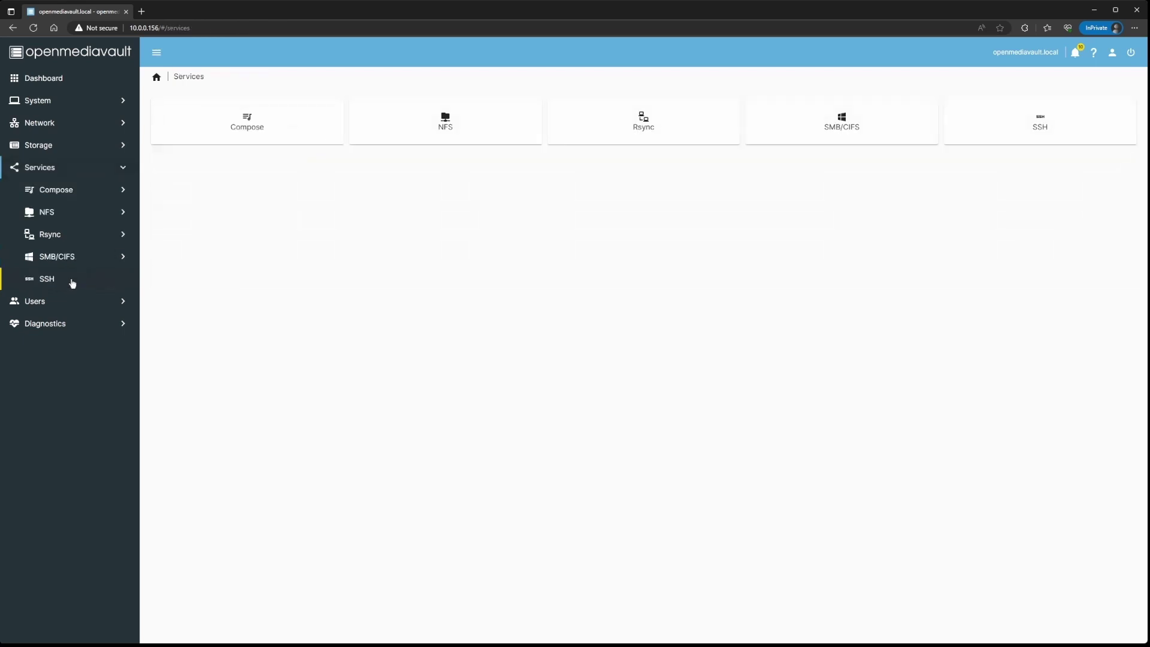
click(53, 191)
Step: Choose the 'compose' shared folder for storing compose files
click(243, 132)
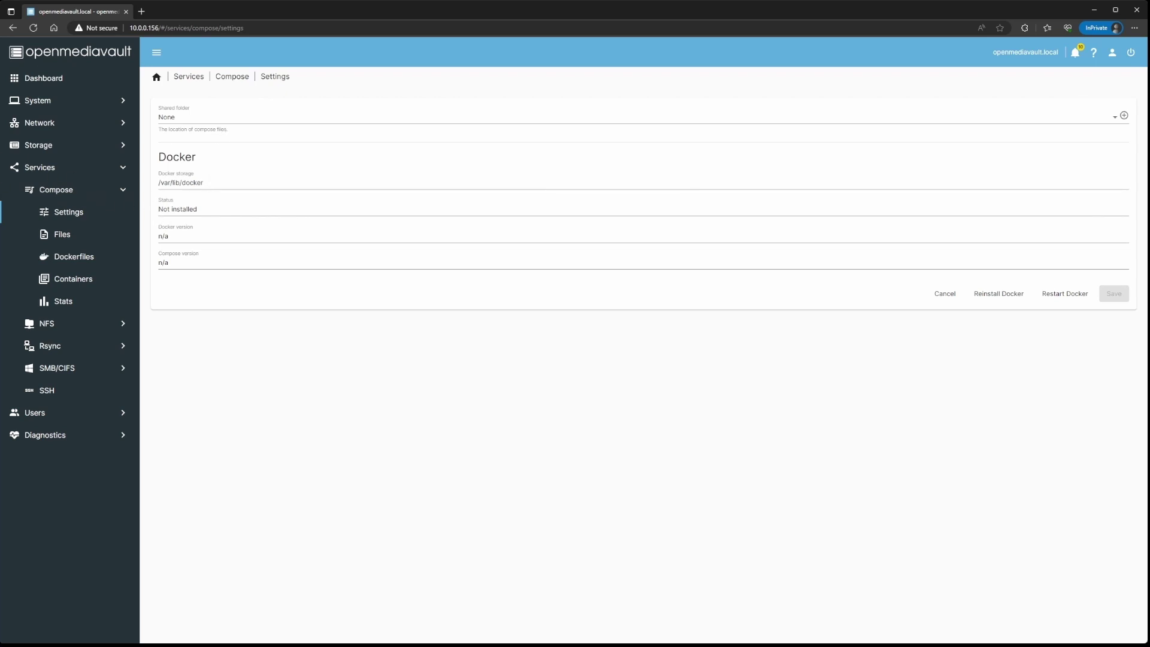
click(185, 123)
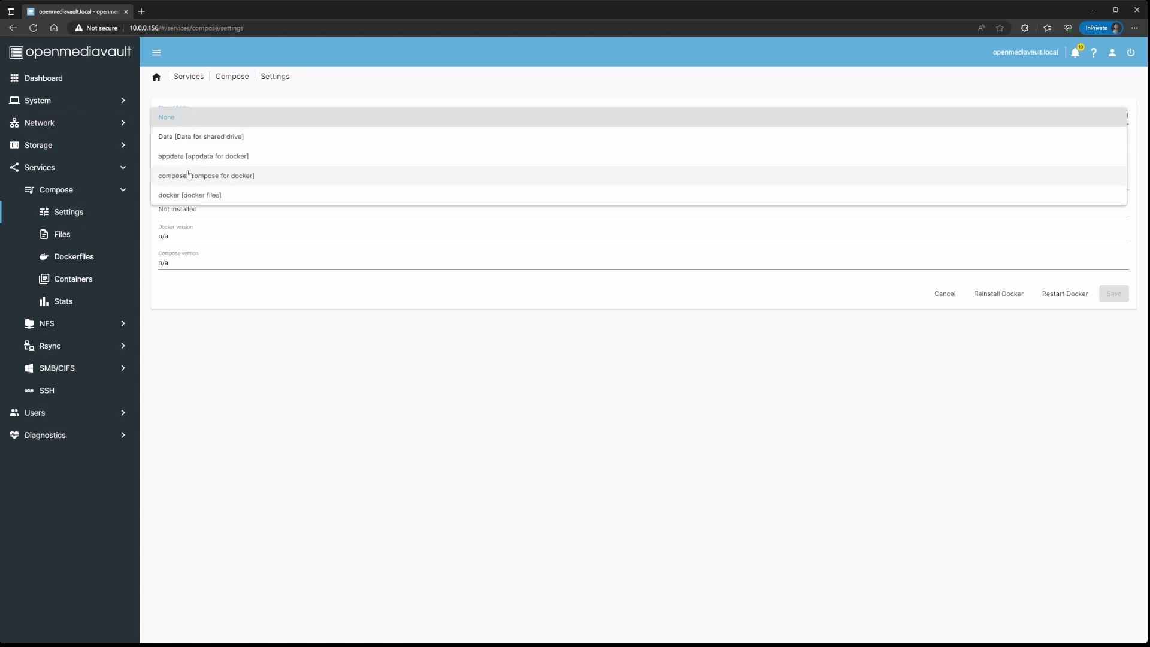
click(188, 175)
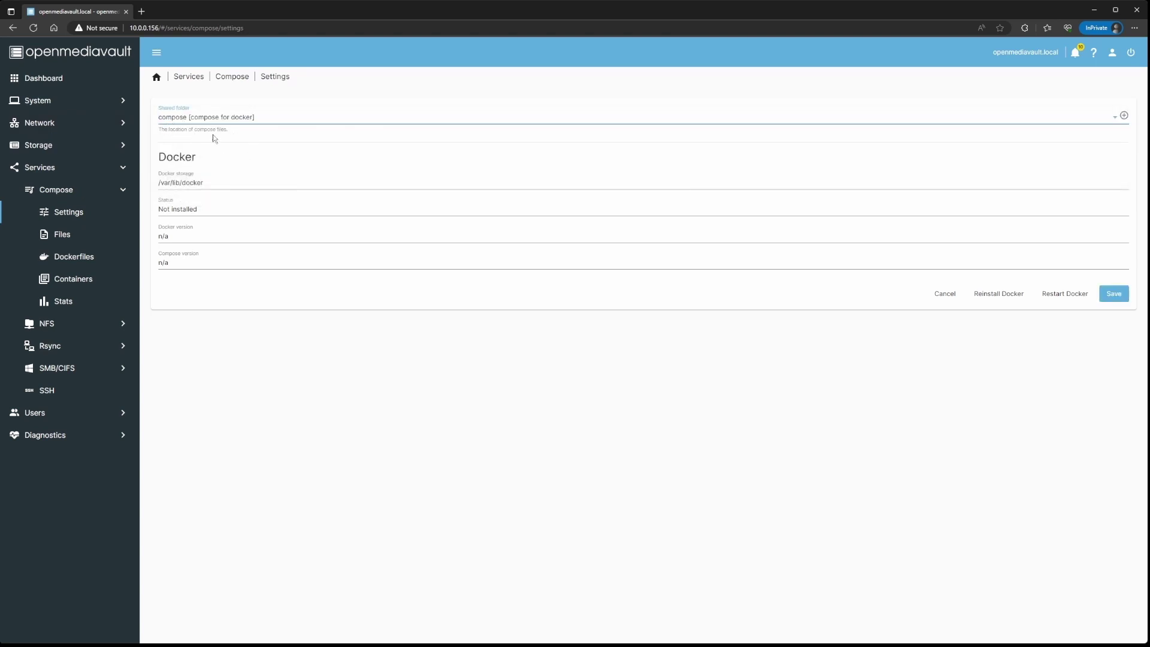
Step: Replace the Docker storage path with the docker folder's absolute path on the data disk
click(213, 180)
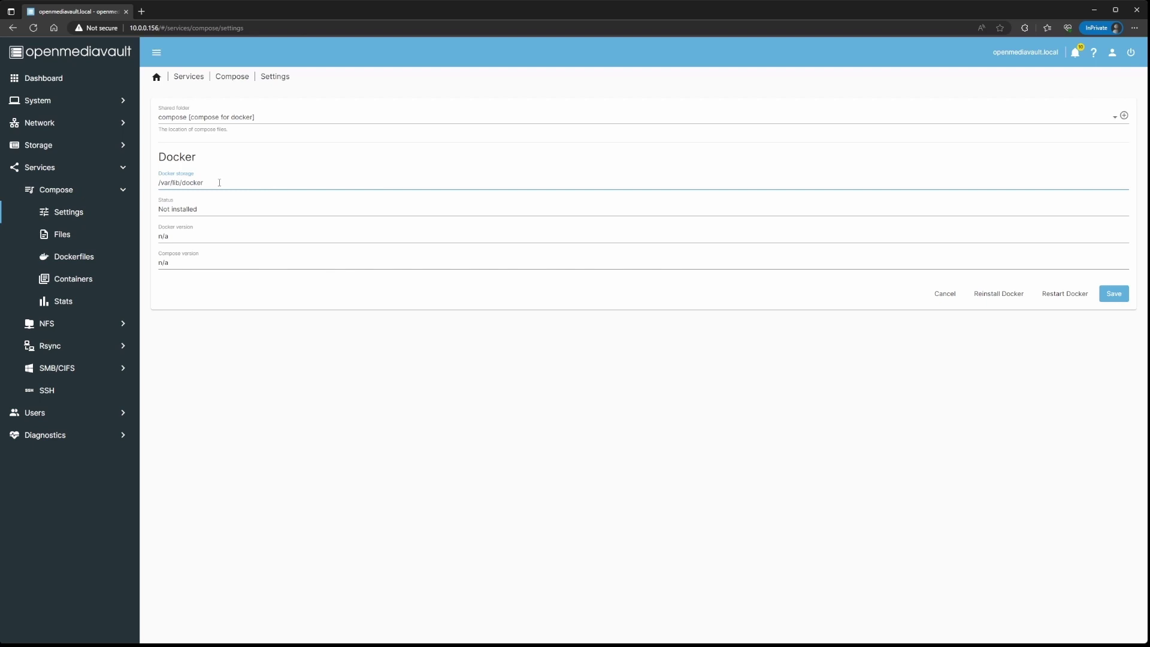
drag(224, 191, 148, 183)
key(alt+Tab)
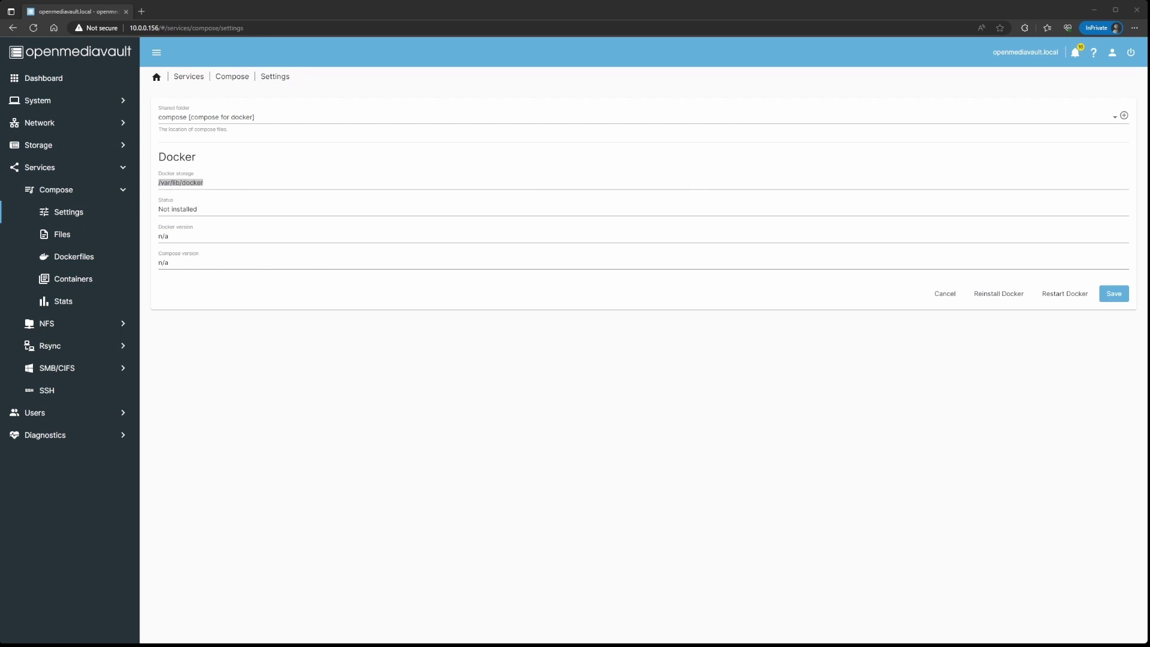
key(alt+Tab)
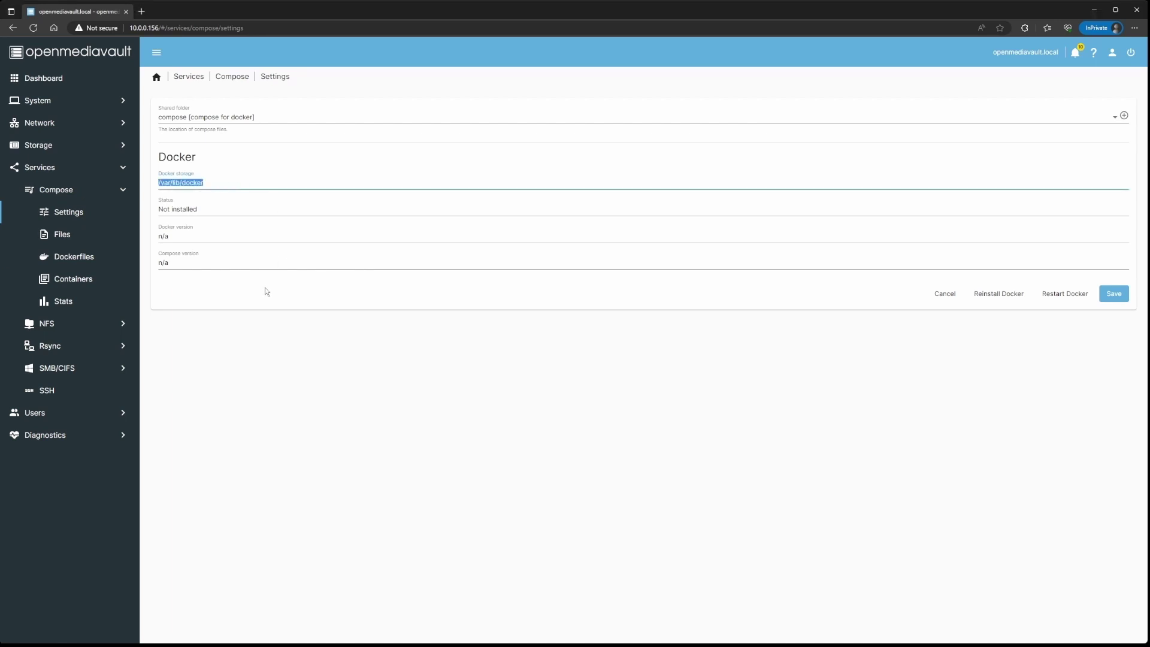
text(/srv/dev-disk-by-uuid-ac1d70c6-c902-4d21-93ed-e9137d20e140/docker)
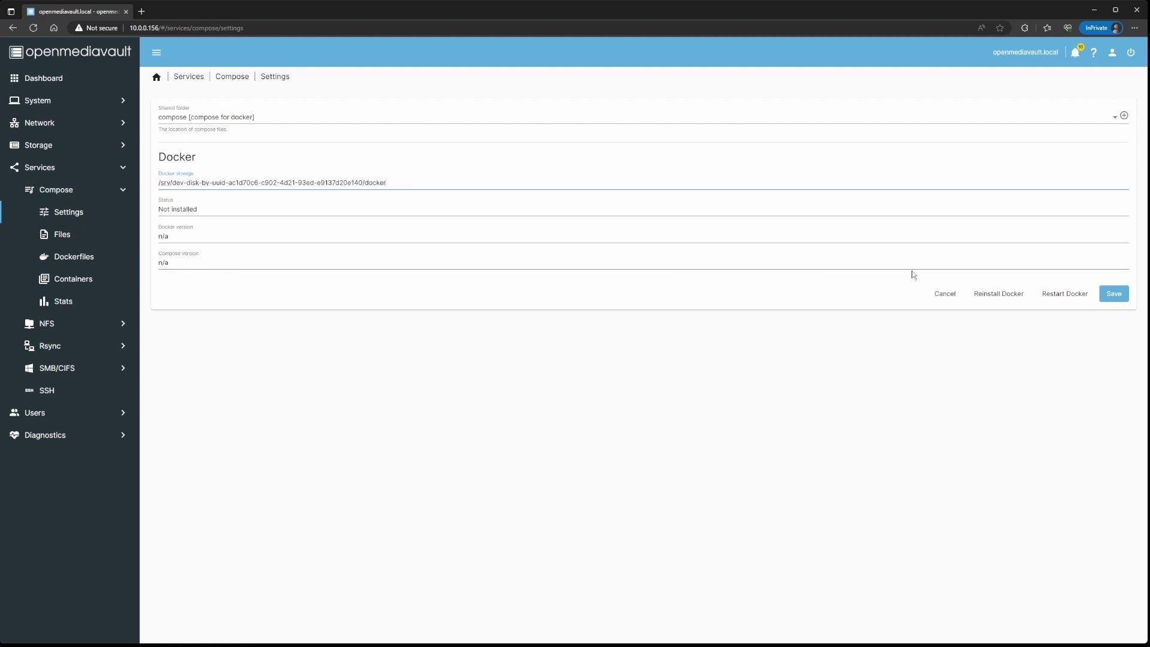
Step: Save the Compose settings and apply the pending configuration changes
click(1108, 298)
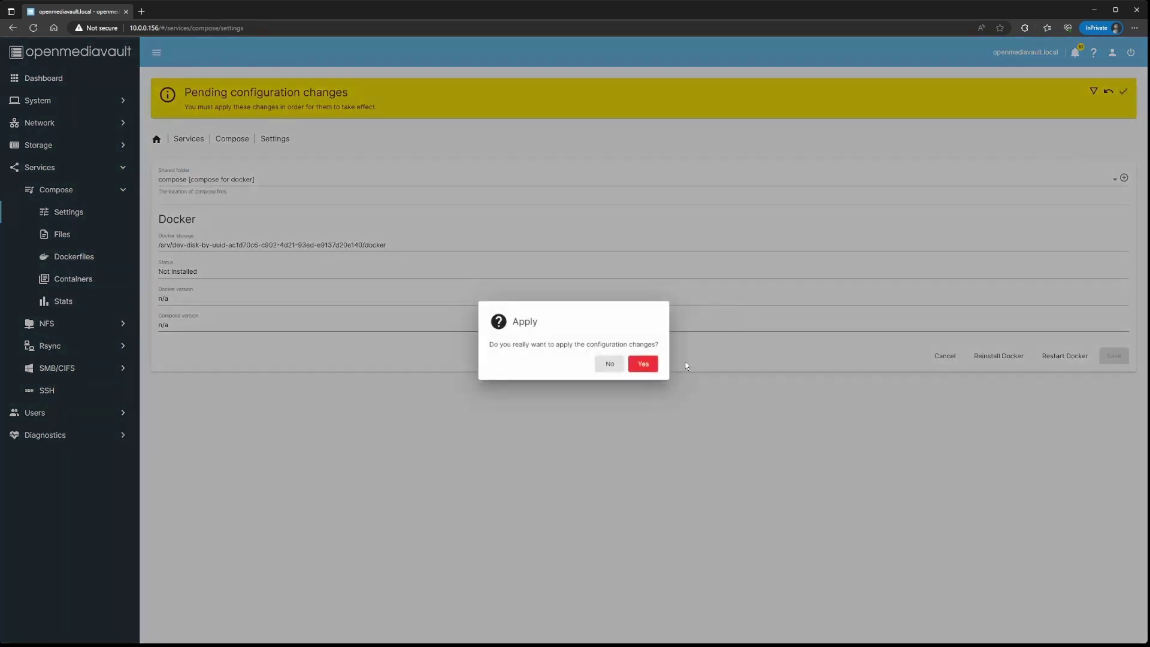
click(641, 362)
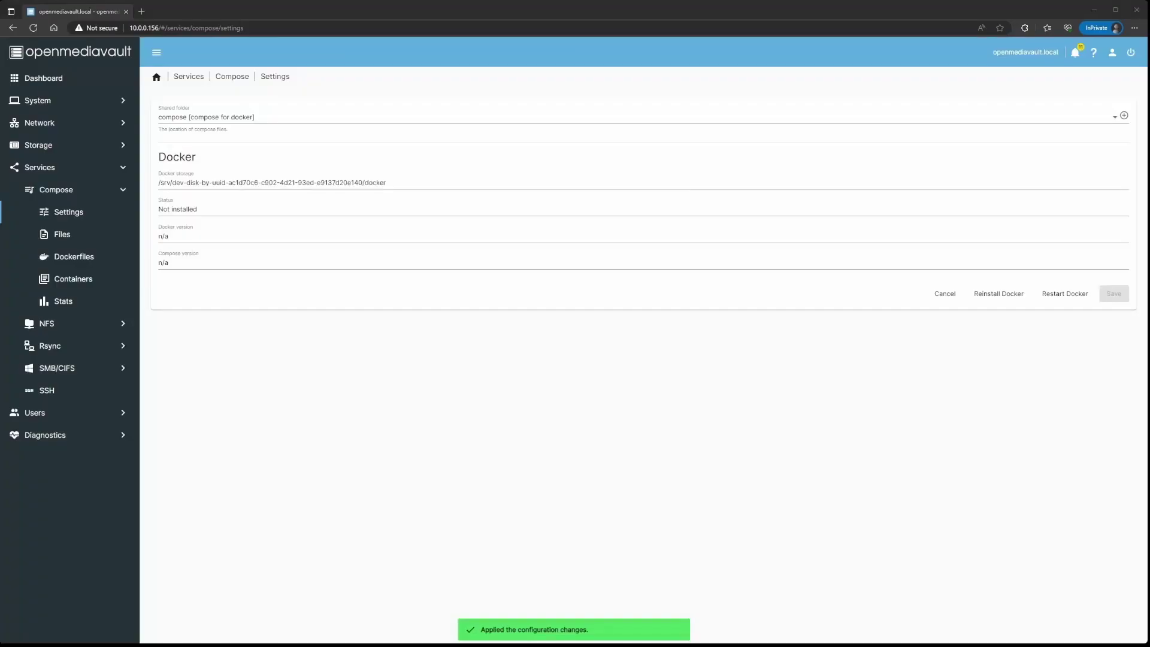
click(1062, 295)
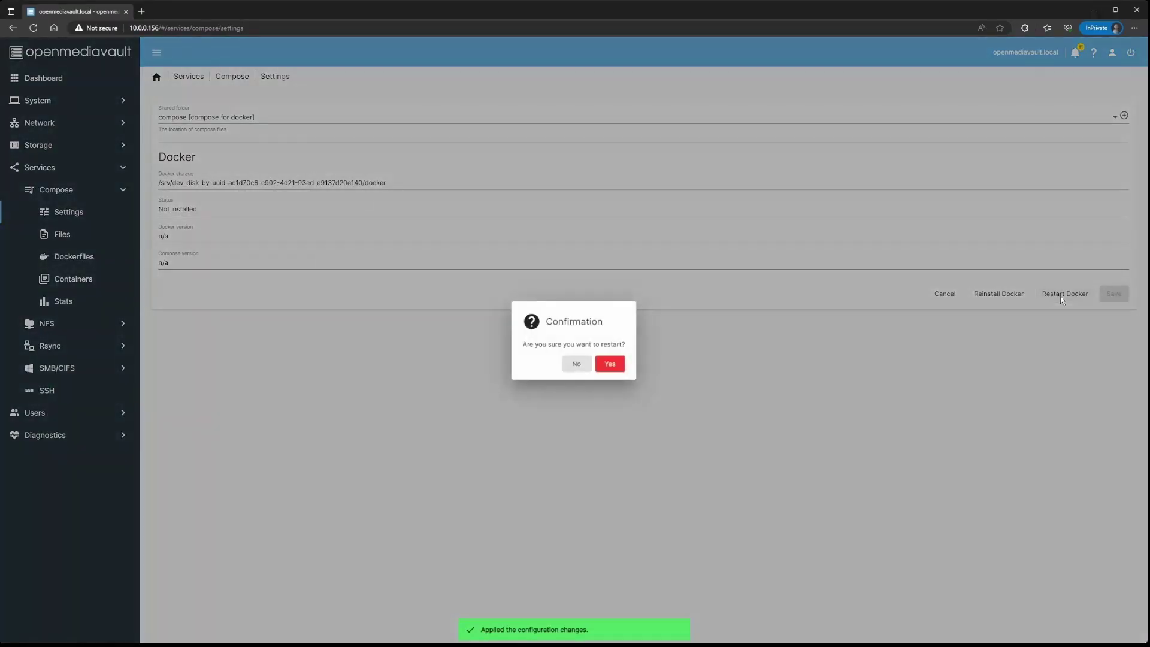
Step: Reinstall Docker, confirm, and refresh so it reports Installed and running
click(581, 365)
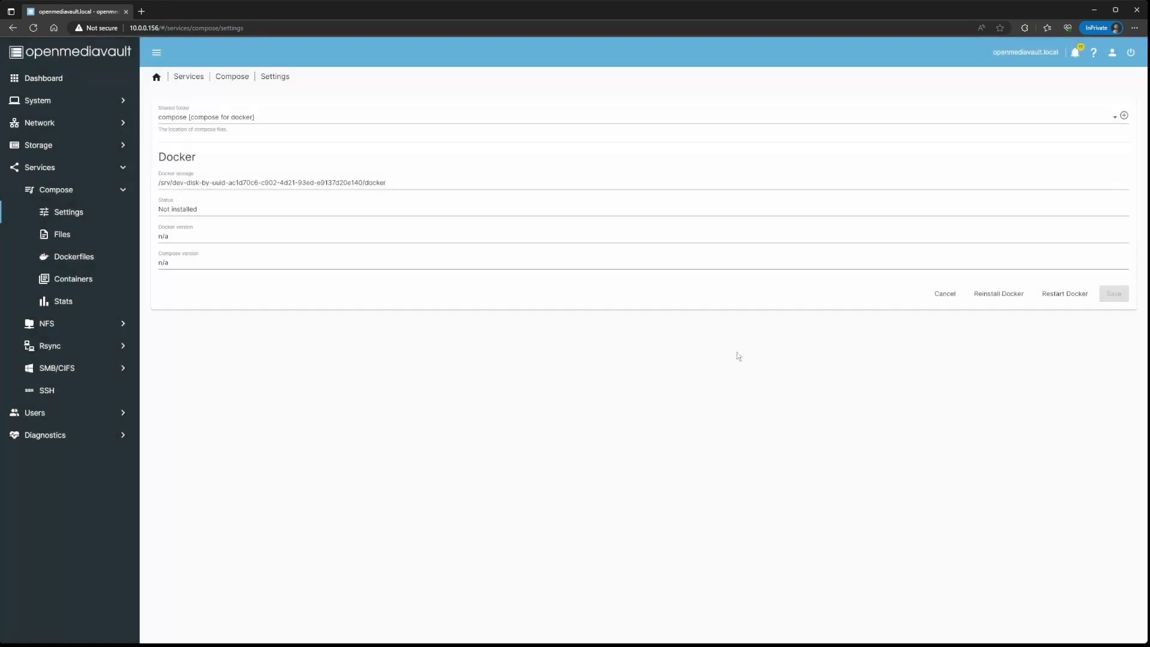
click(996, 294)
click(620, 364)
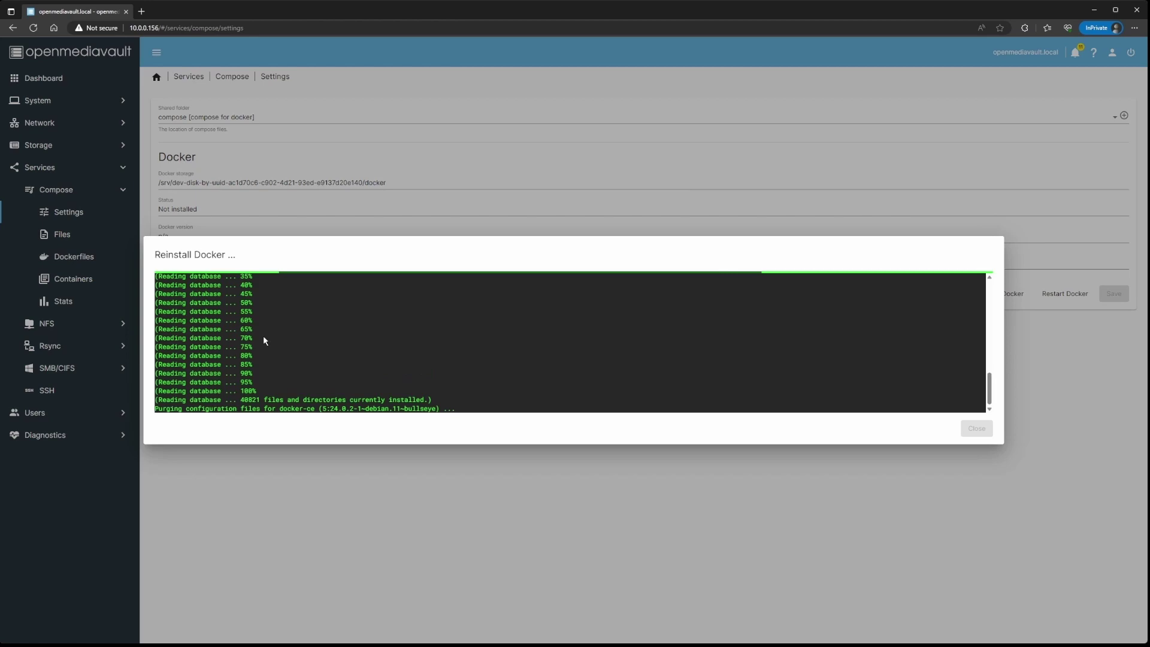
click(975, 428)
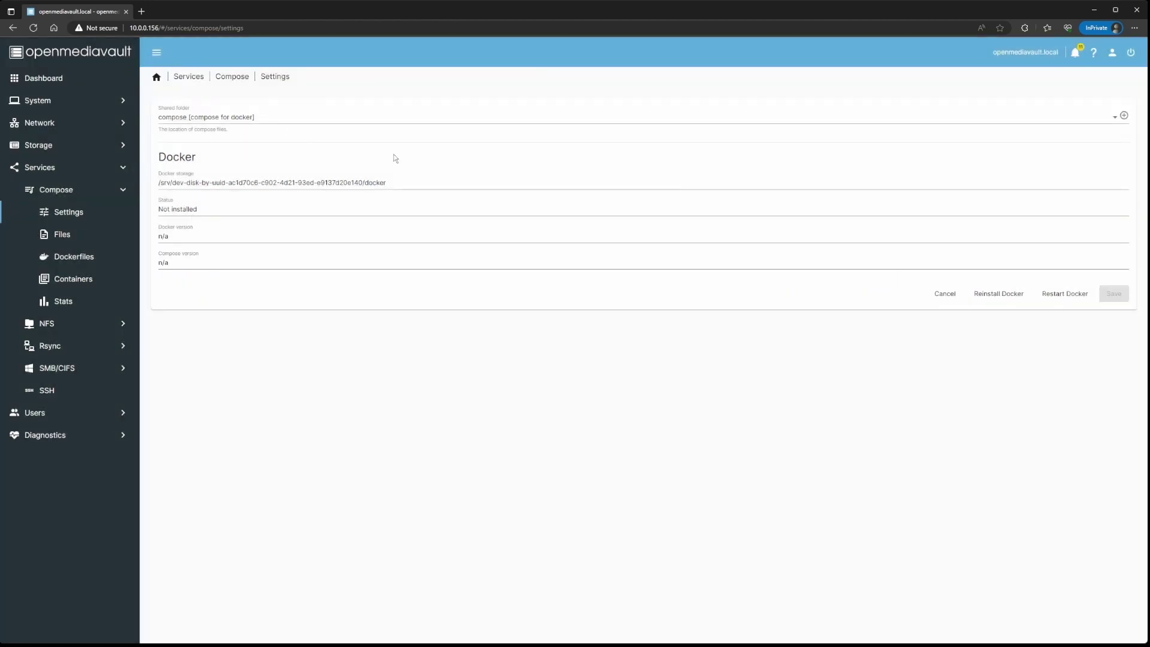
key(F5)
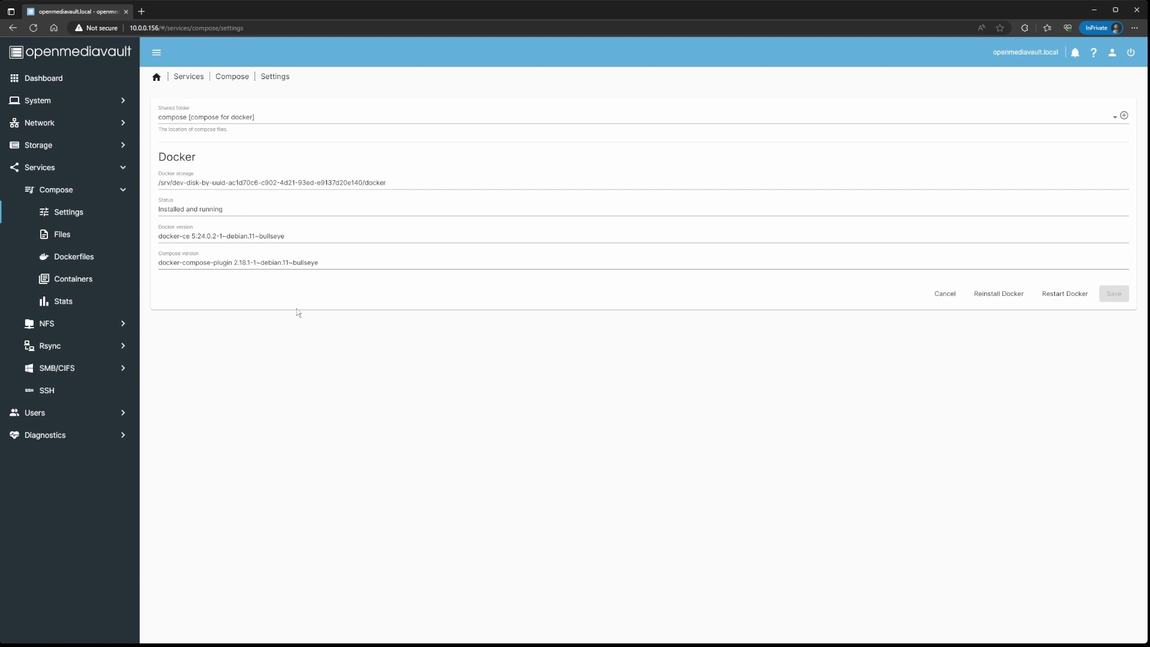
Step: Browse the Compose overview, Containers list, and the empty compose Files list
click(232, 77)
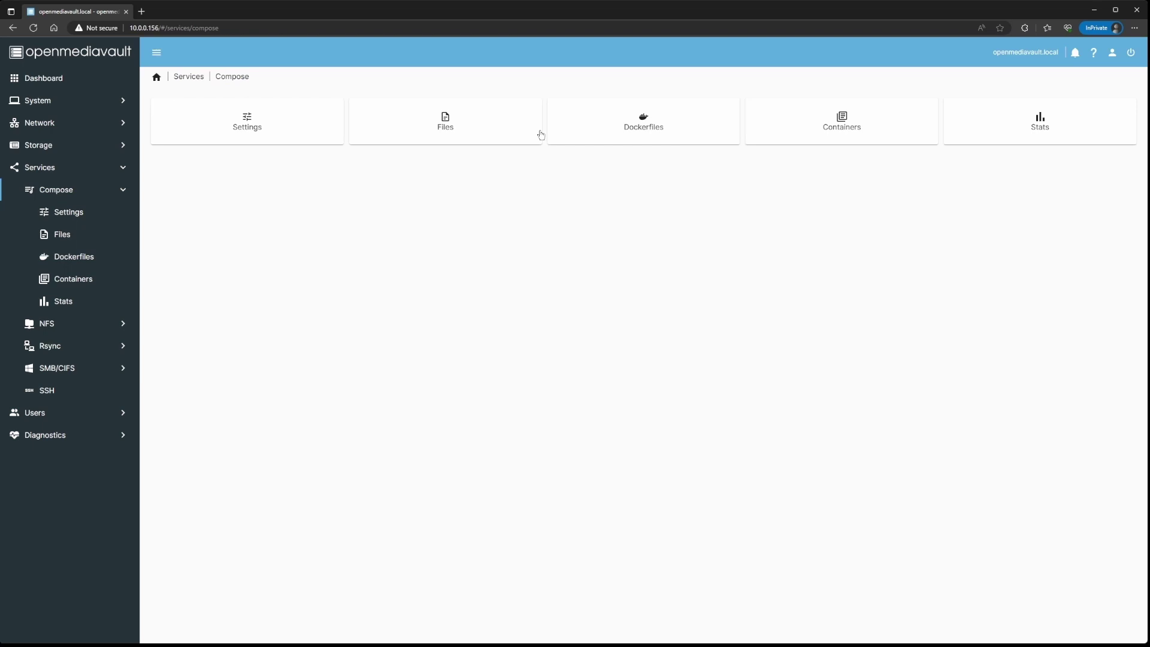
click(799, 129)
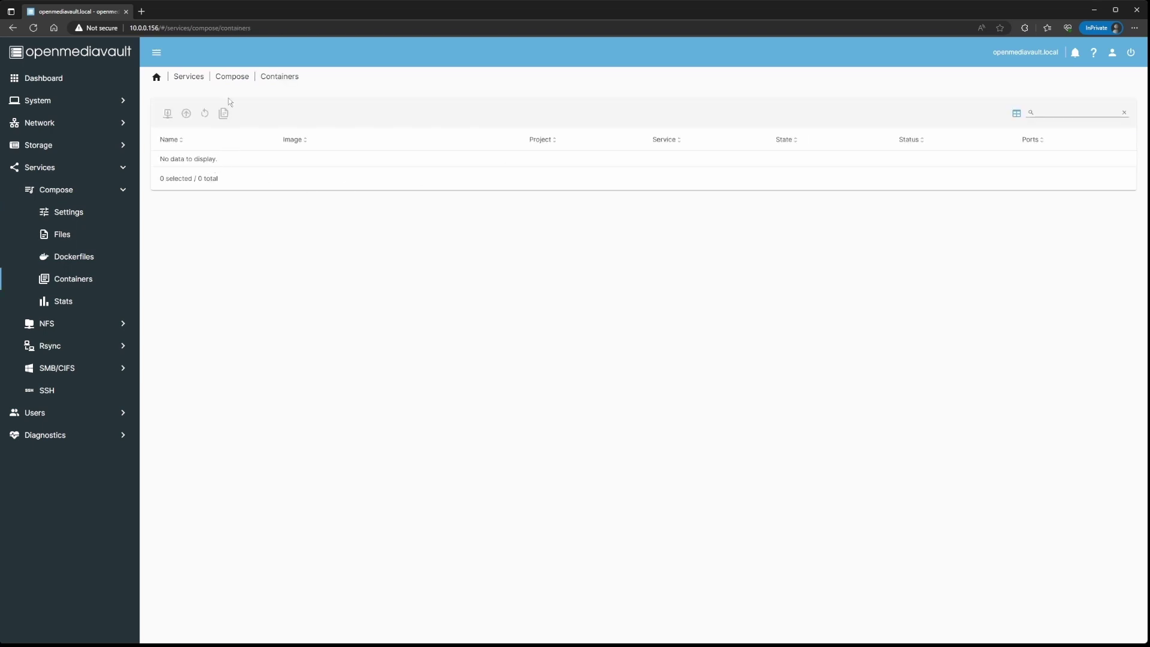
click(233, 78)
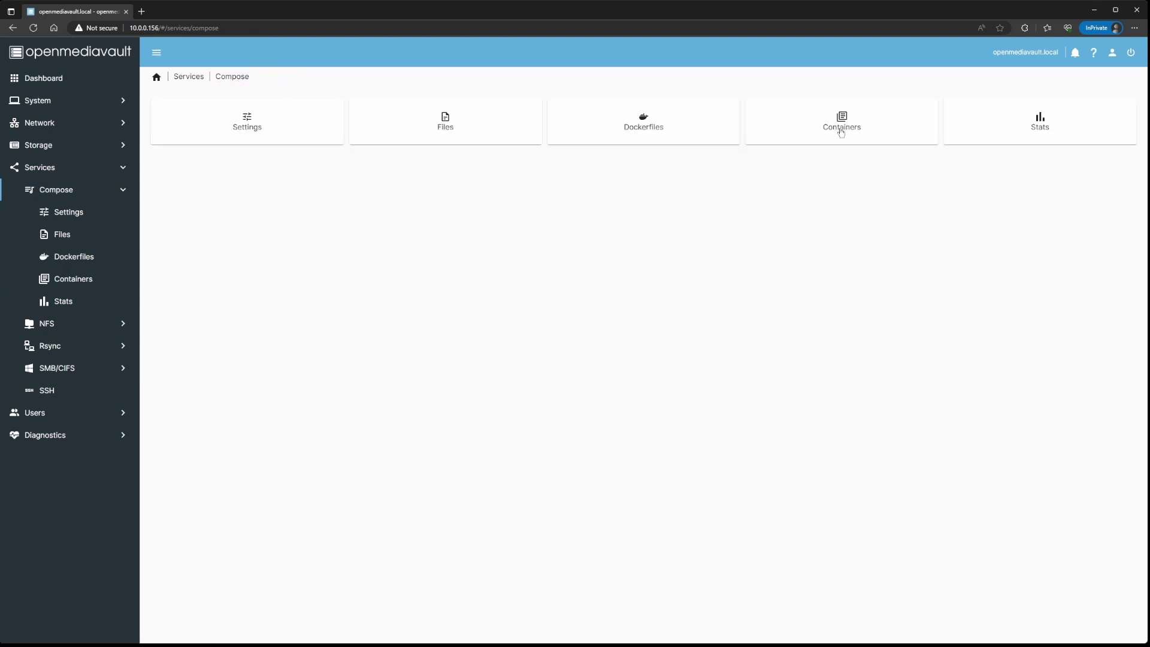
click(457, 133)
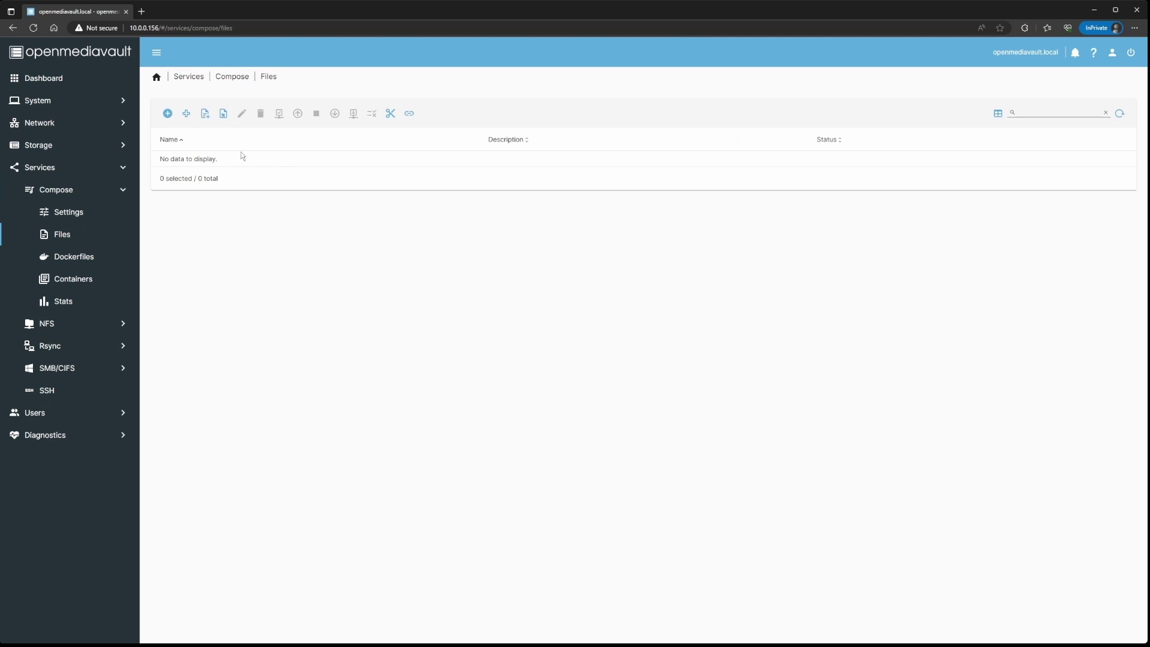
Step: Start a new compose file form with Name, Description and File fields still empty
click(167, 114)
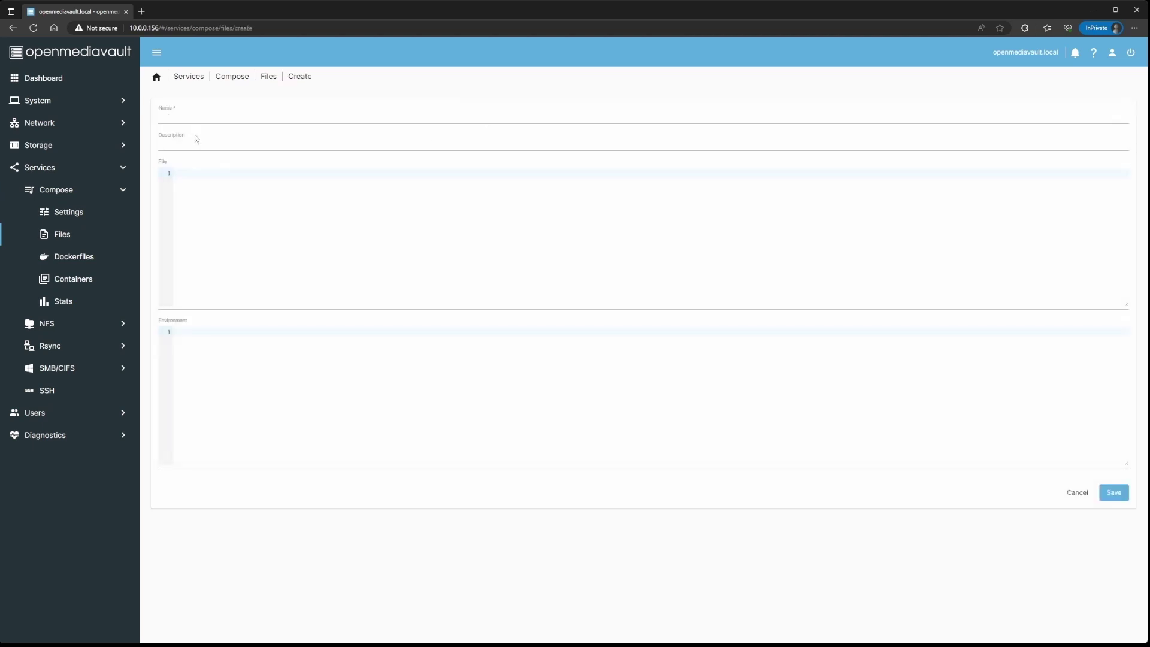
click(193, 118)
click(201, 143)
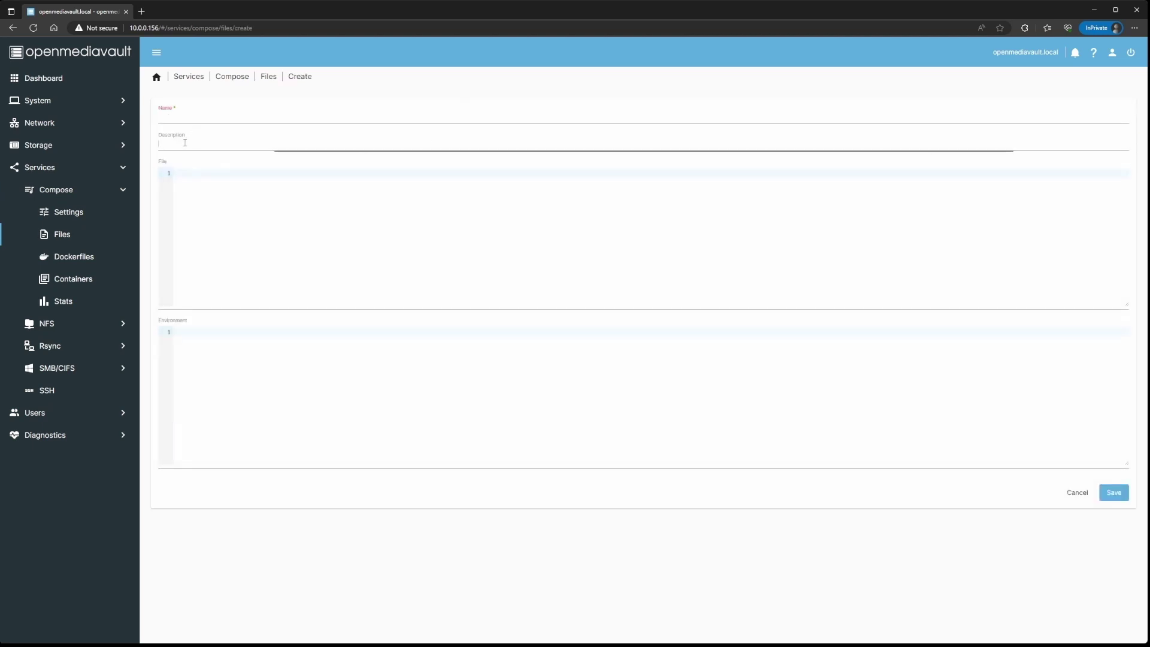
click(188, 170)
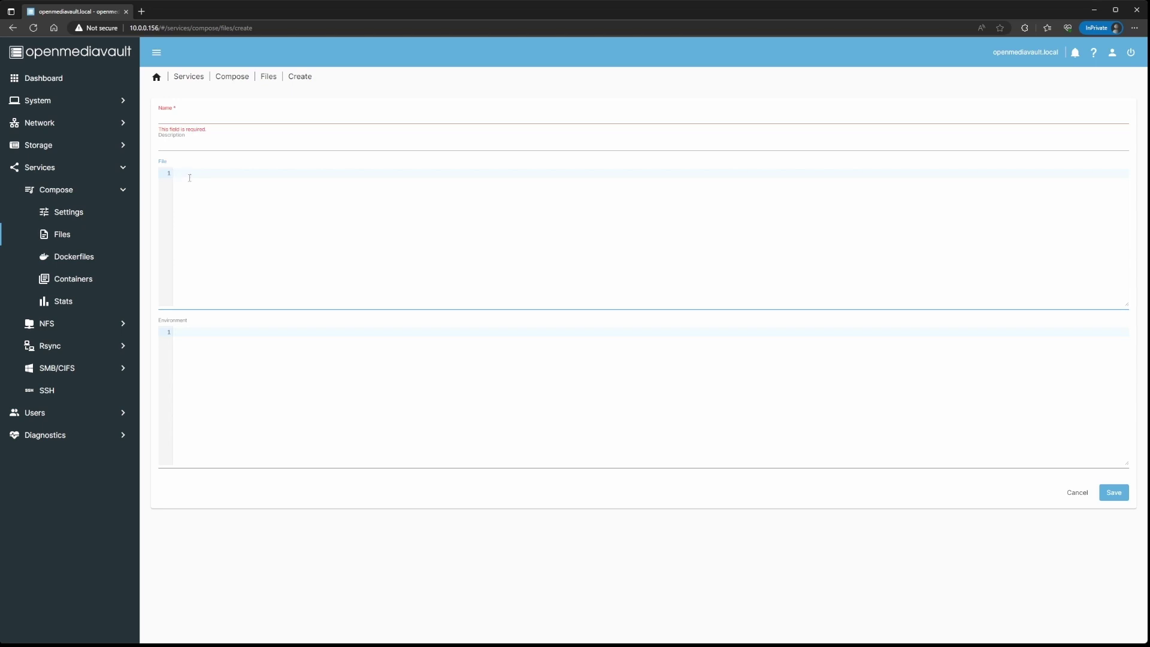
Step: Go to Users > Users and start creating a new user account
click(102, 59)
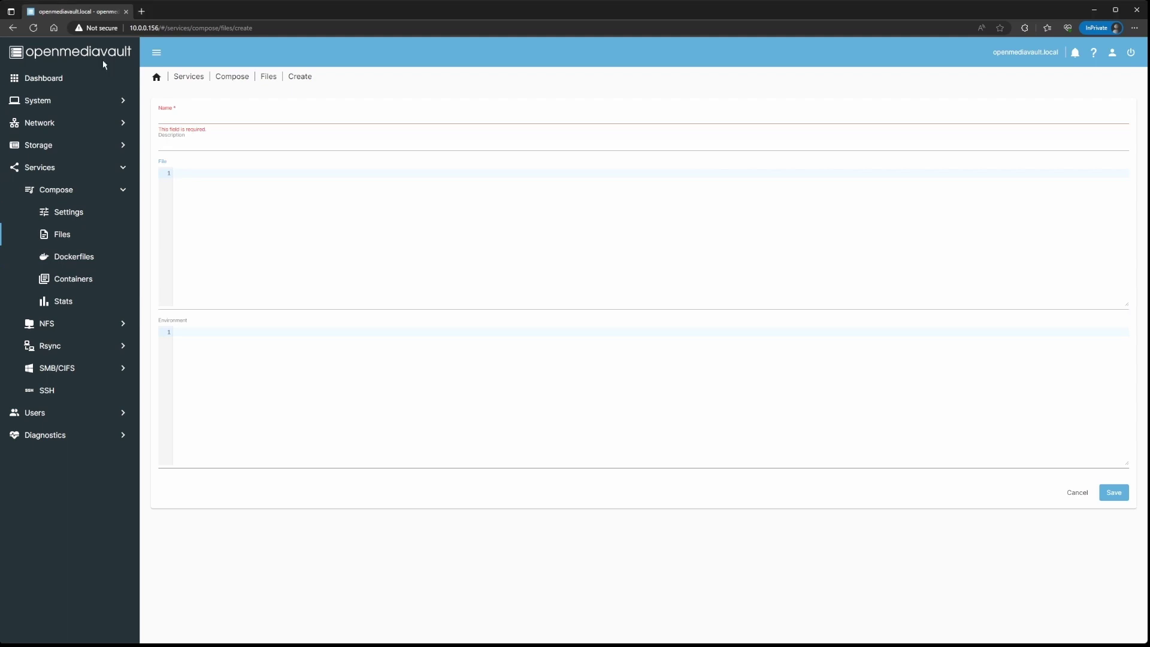
click(80, 415)
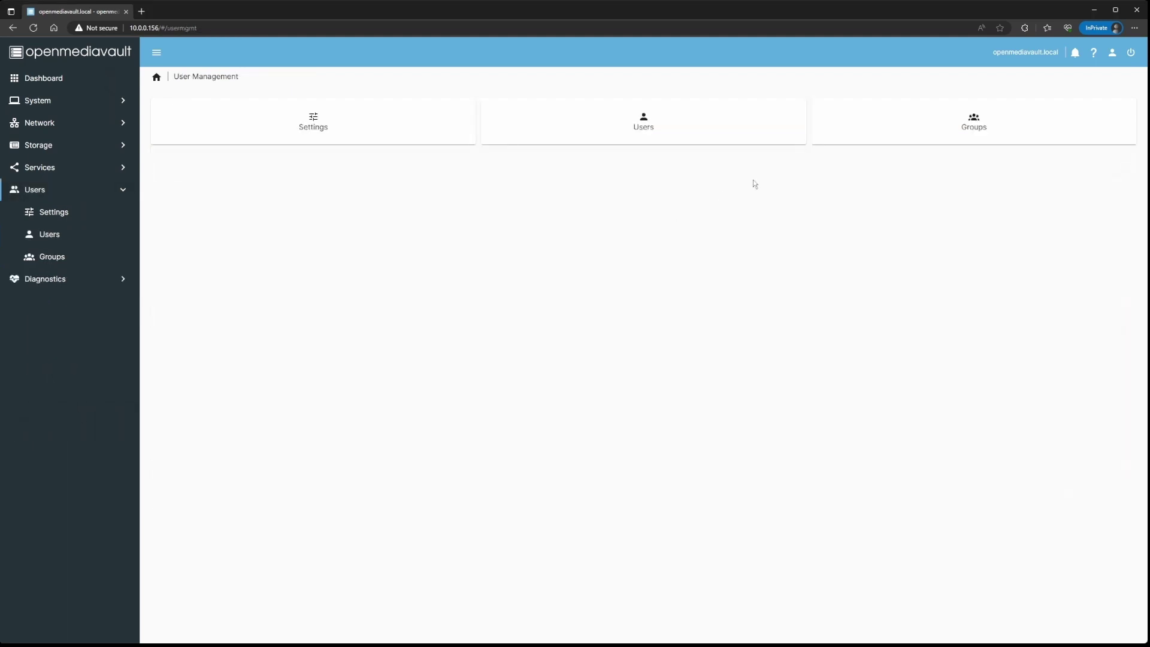
click(675, 129)
click(169, 114)
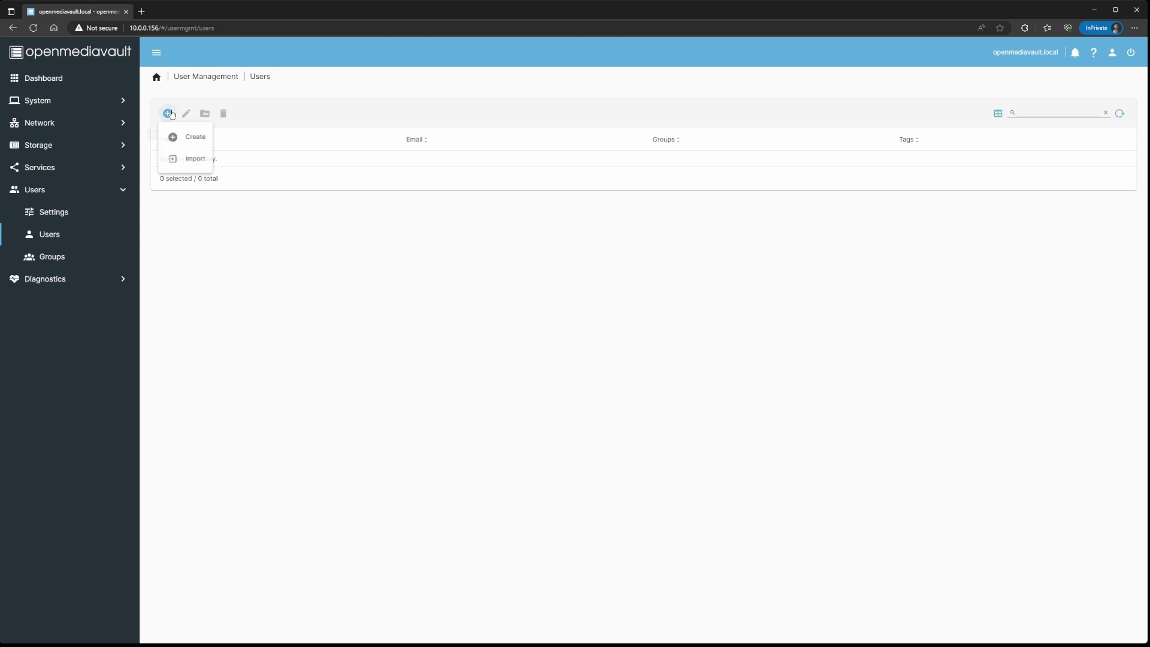
click(173, 142)
text(a)
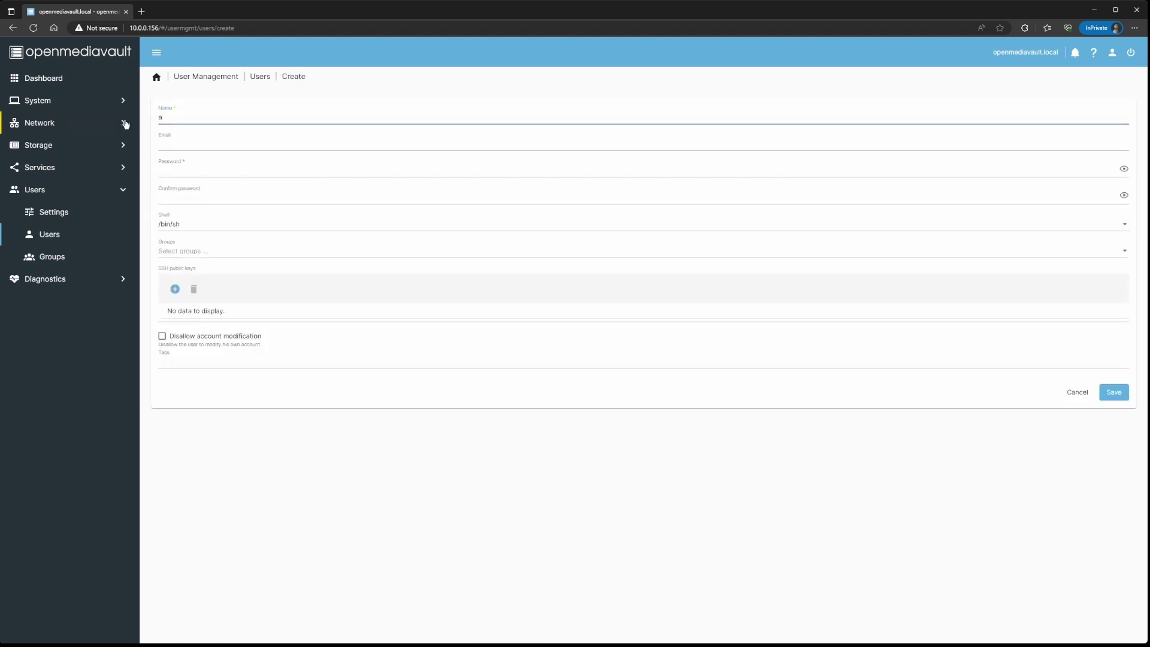
text(ppuser)
Step: Name the user appuser with password, add docker and users groups, and save
key(Tab)
key(Tab)
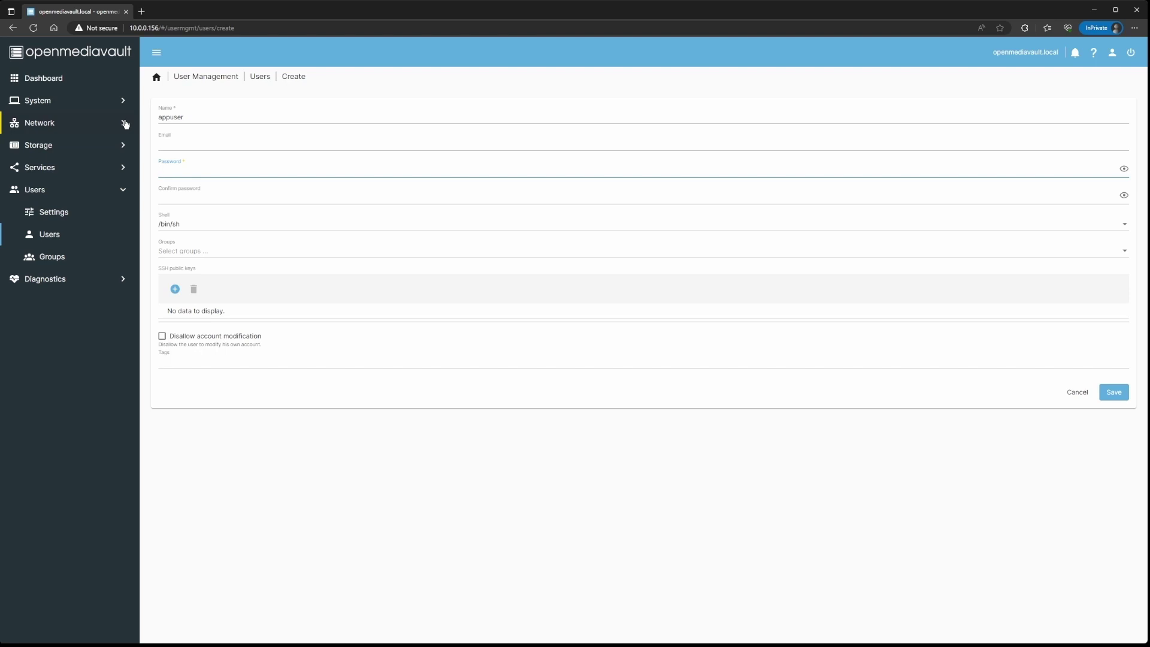
text(•••••••)
key(Tab)
text(••)
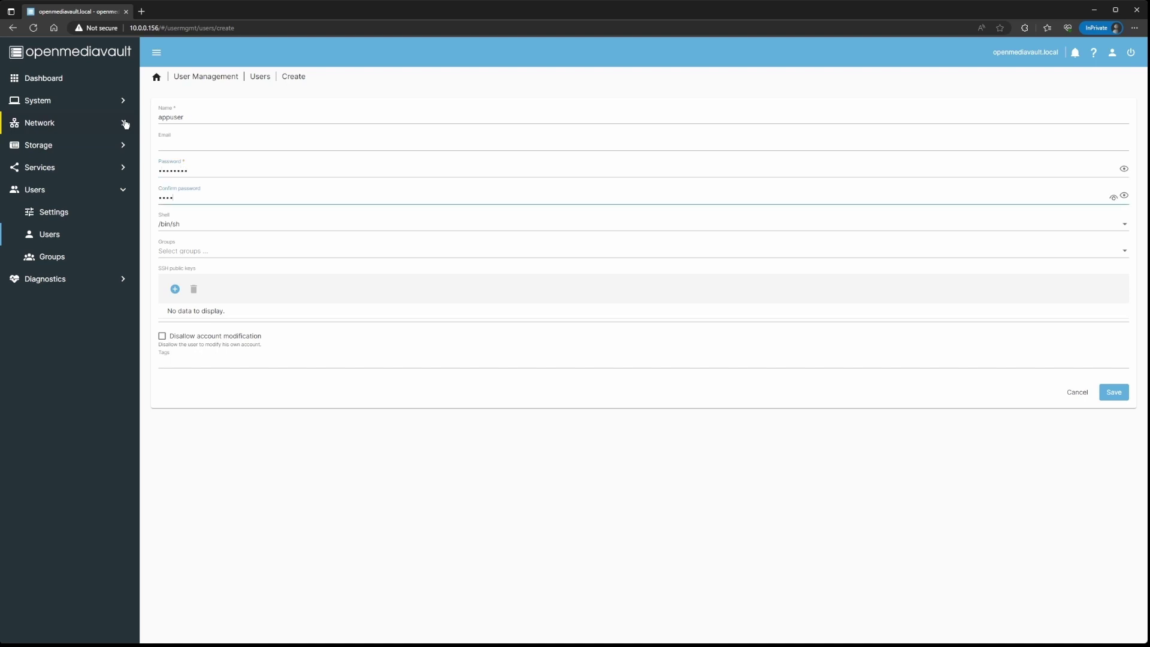
click(234, 250)
scroll(235, 324, down, 2)
scroll(236, 323, down, 1)
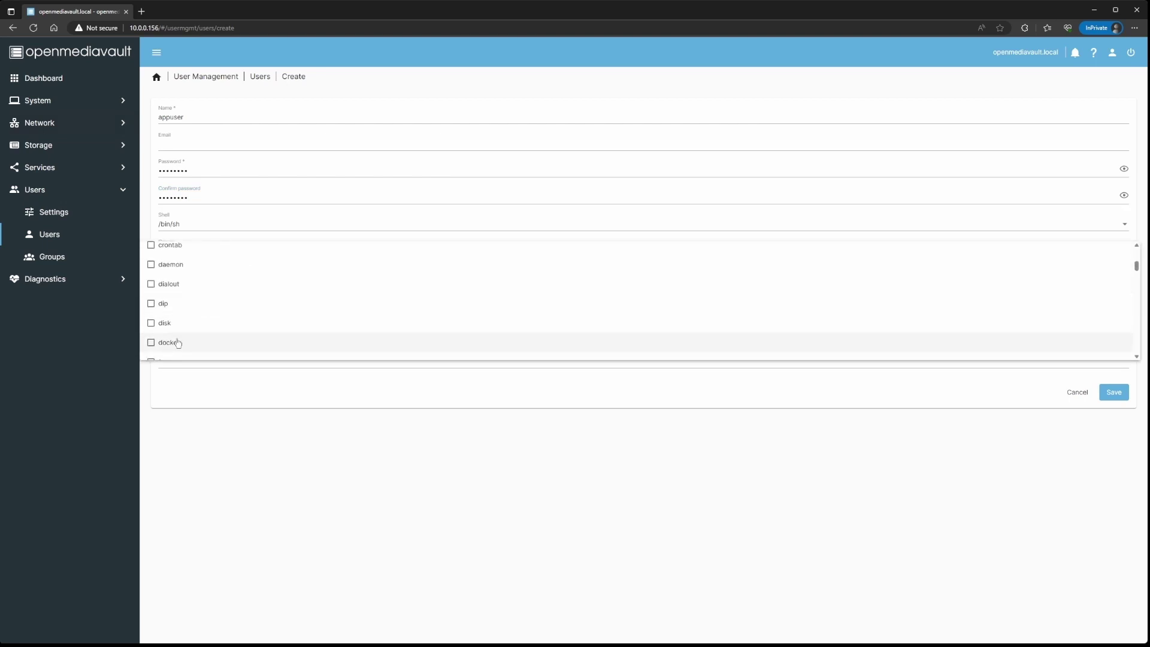
scroll(179, 343, down, 1)
scroll(179, 342, down, 1)
scroll(179, 342, down, 1)
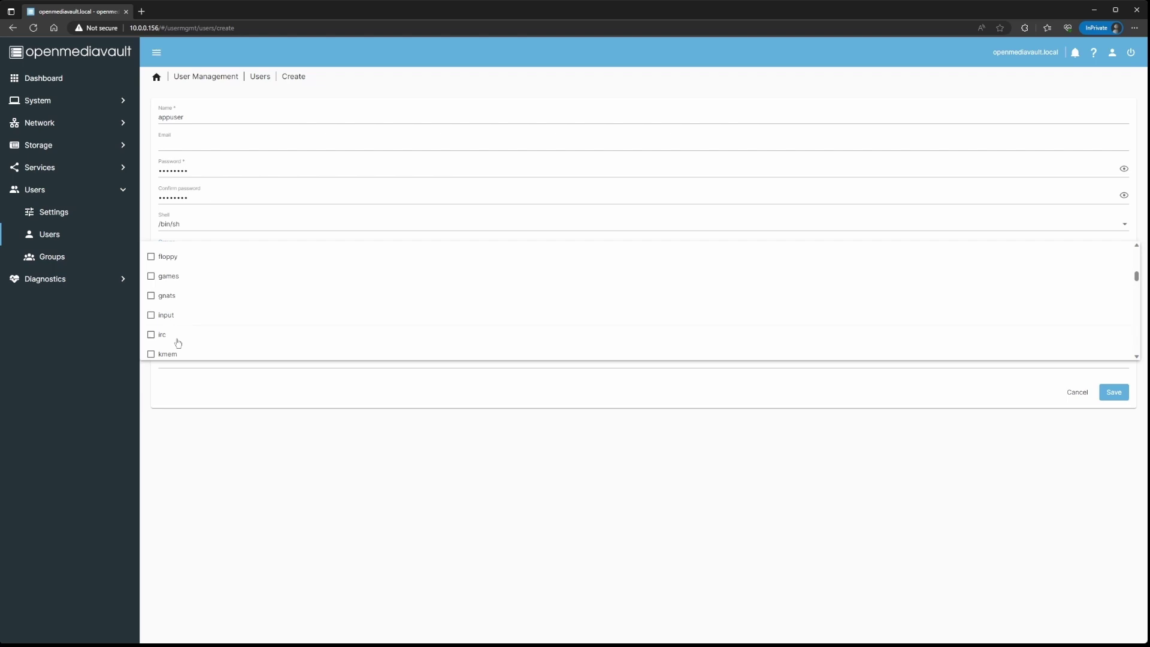
scroll(178, 342, down, 2)
scroll(166, 333, down, 3)
click(171, 310)
click(555, 420)
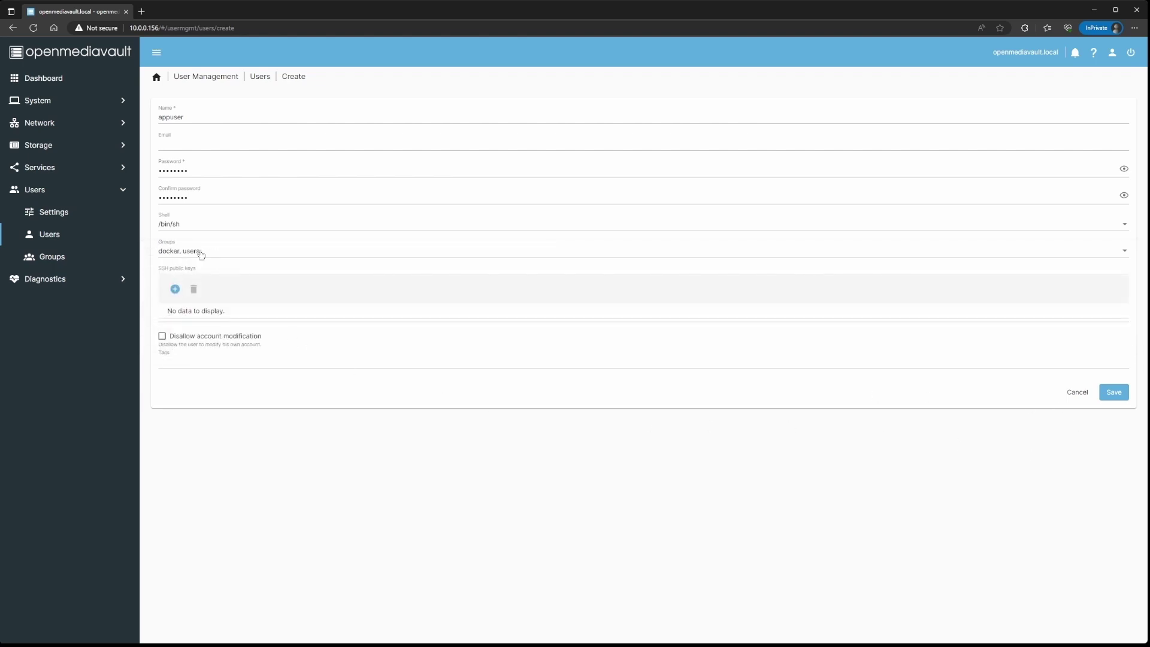
click(1116, 397)
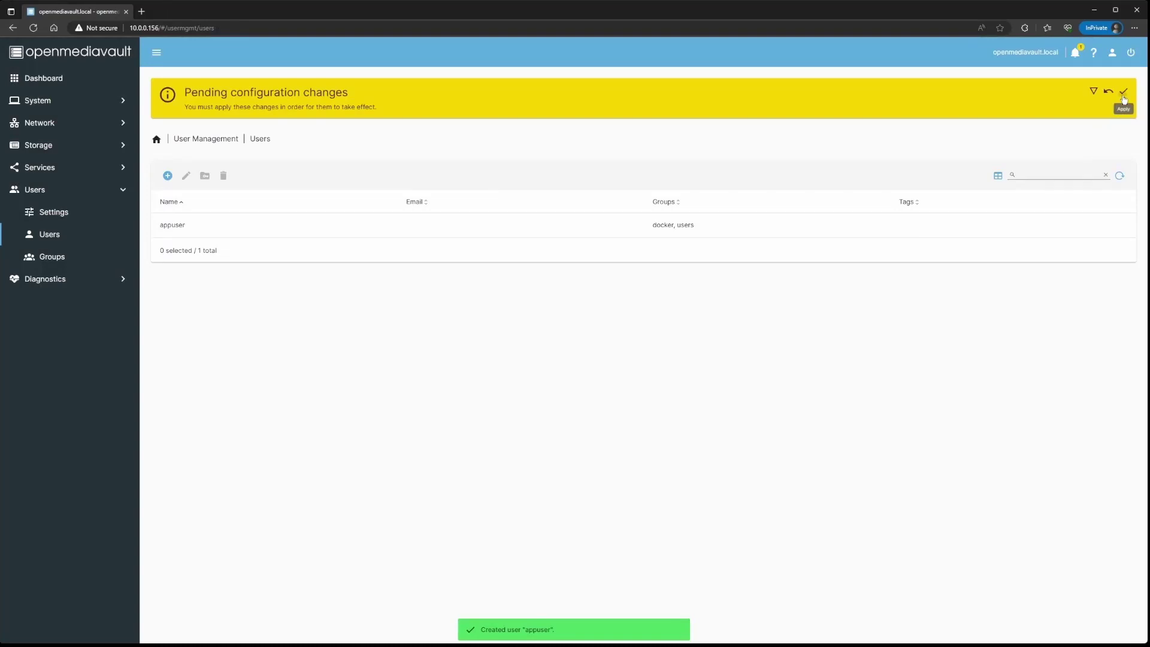
Step: Apply the pending configuration changes for the new appuser account
click(1123, 92)
click(642, 371)
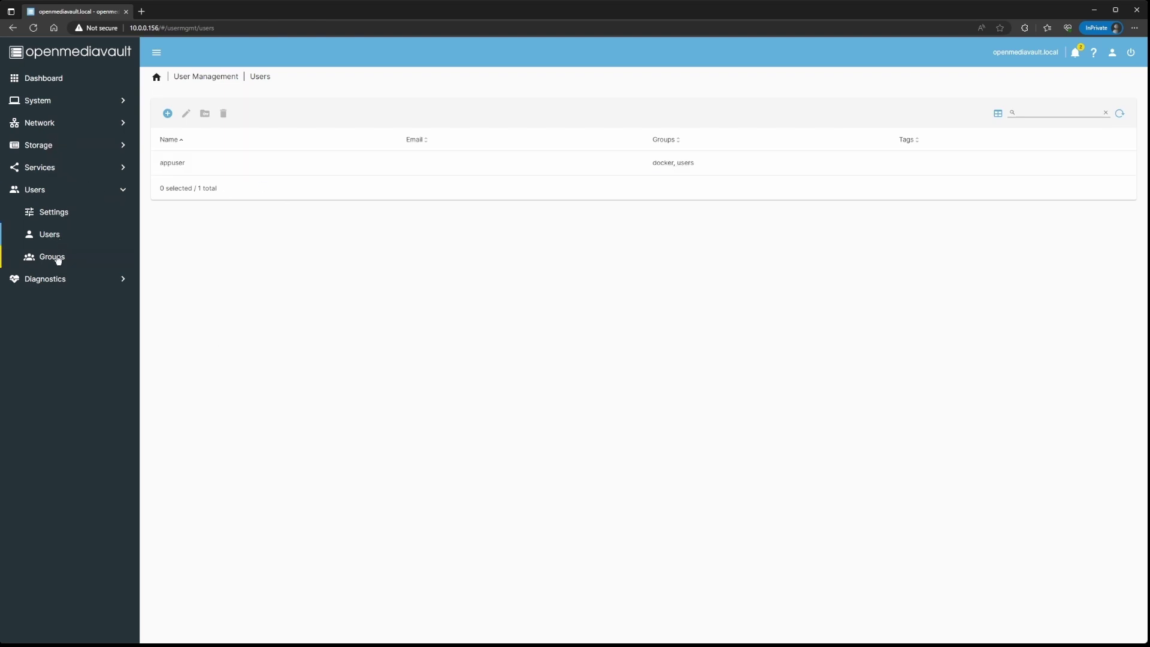
Step: View the ACL permissions of the appdata shared folder, listing appuser
click(52, 148)
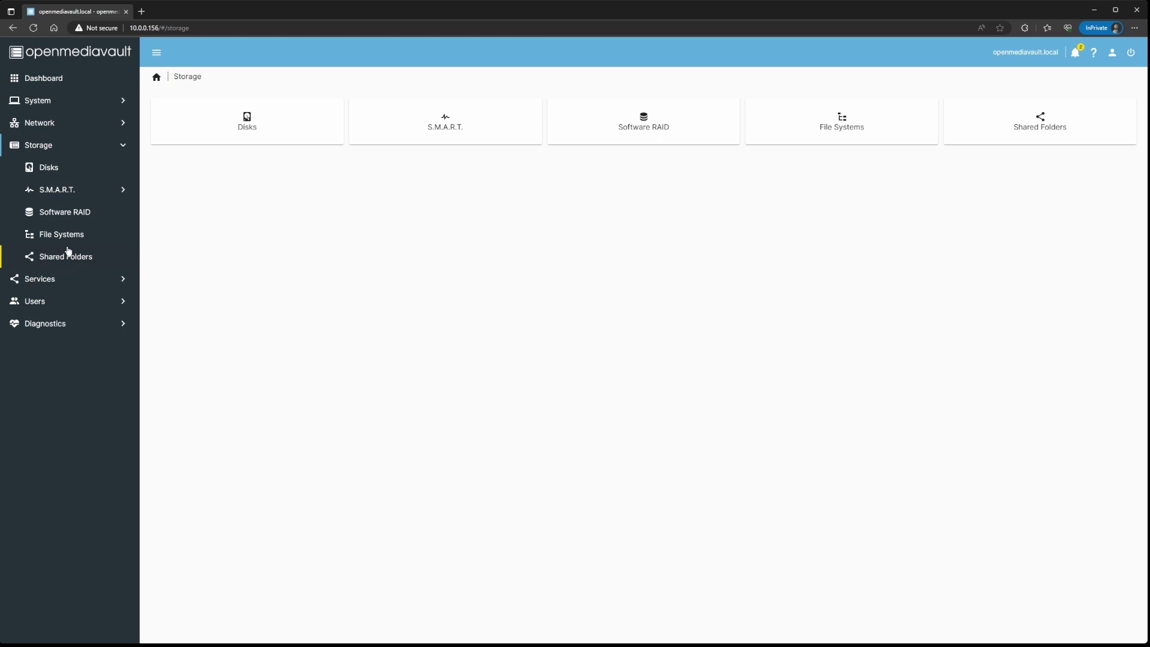
click(69, 256)
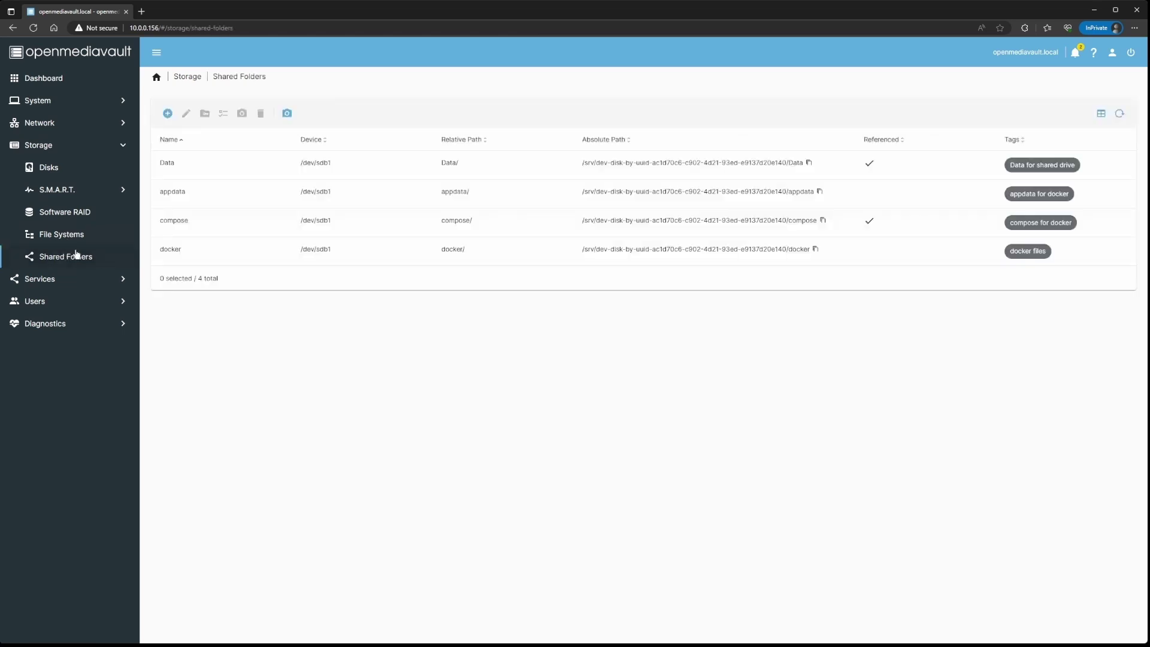
click(409, 199)
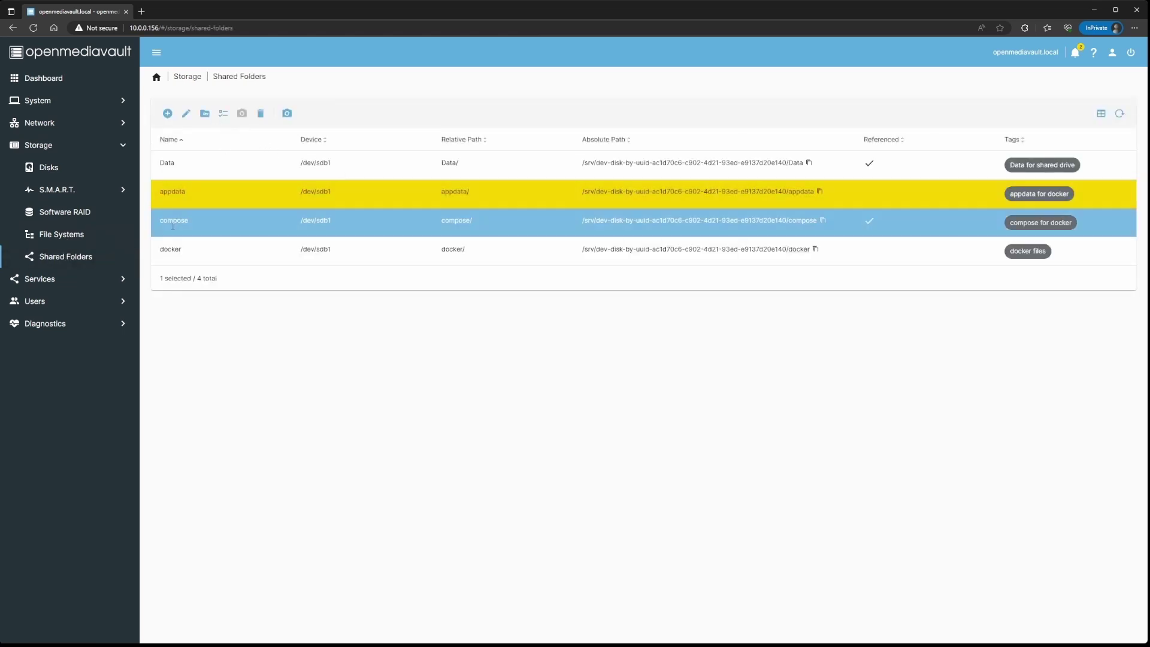
click(223, 114)
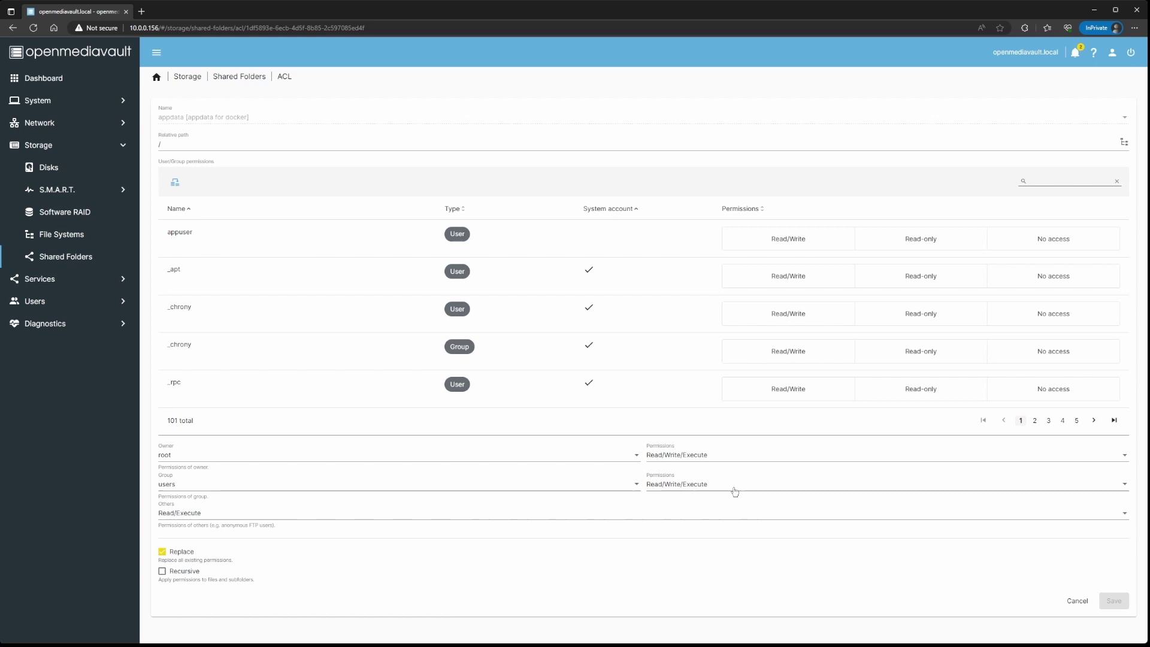
Step: Return via Home and Services > Compose to settings confirming Docker installed and running
click(157, 80)
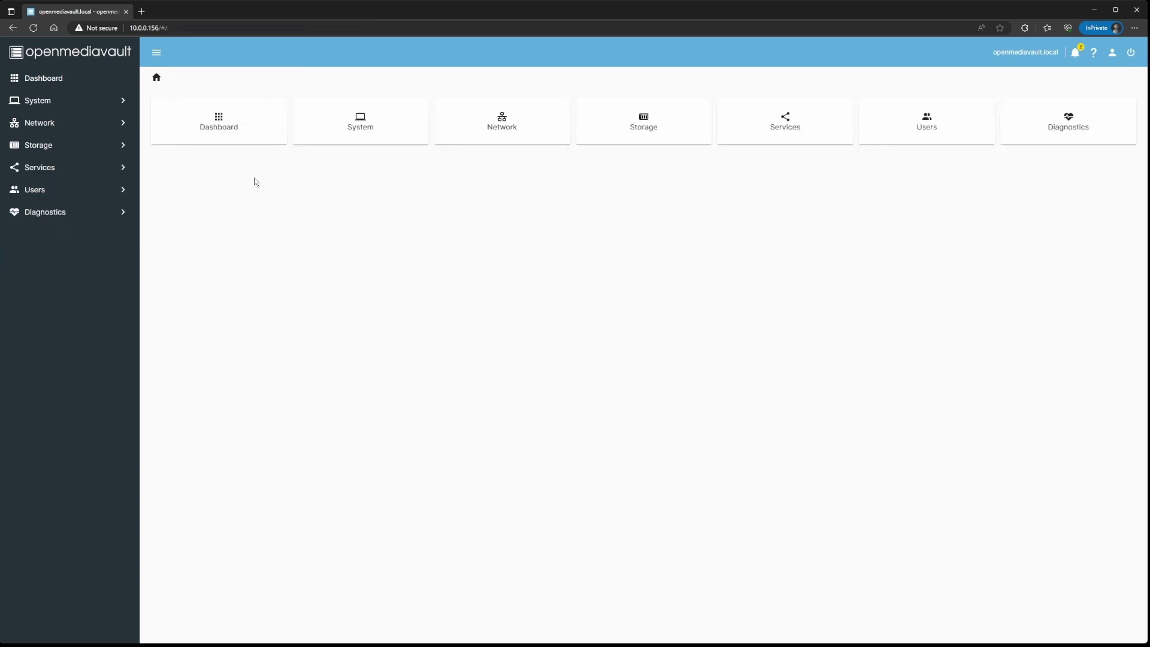
click(49, 100)
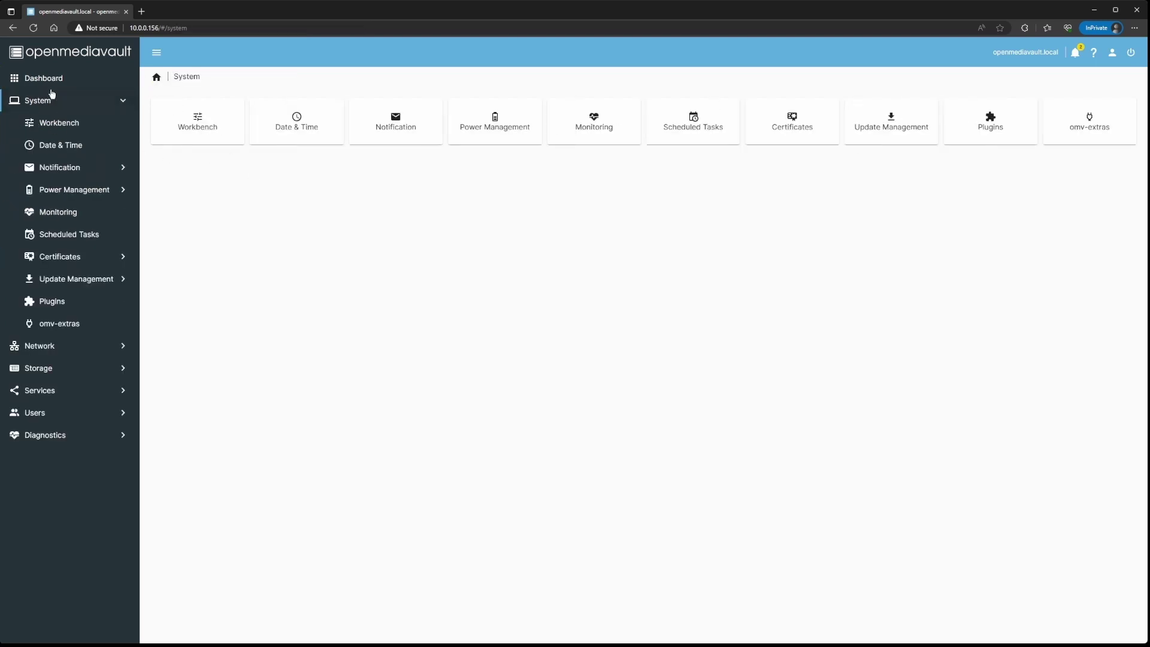
click(46, 102)
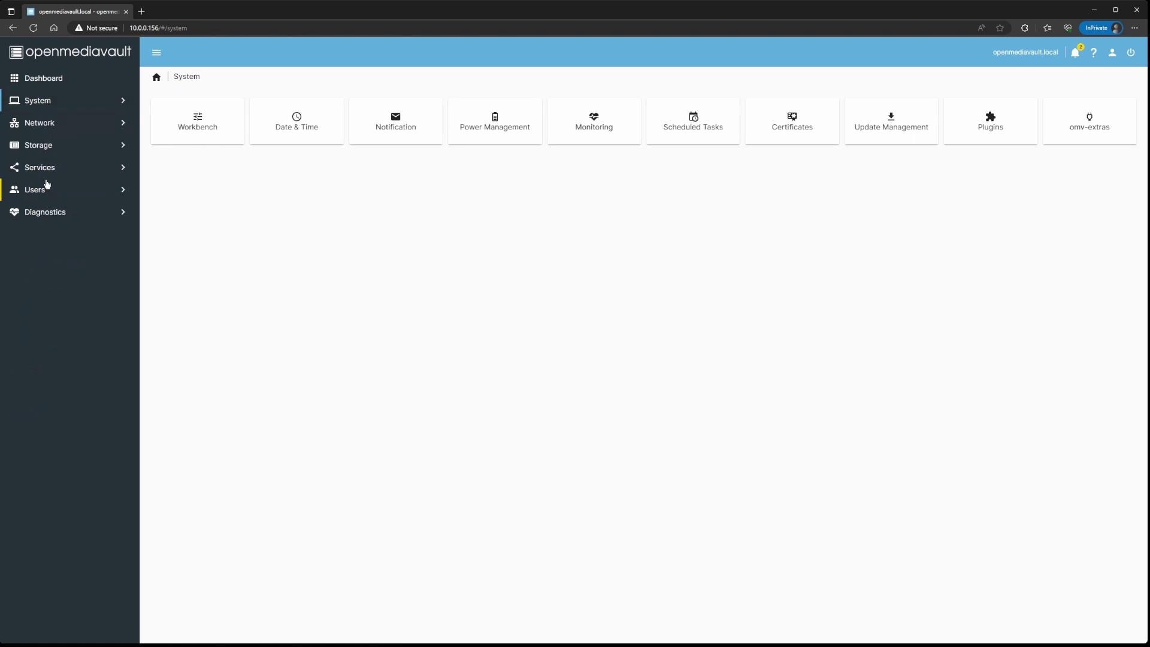
click(57, 172)
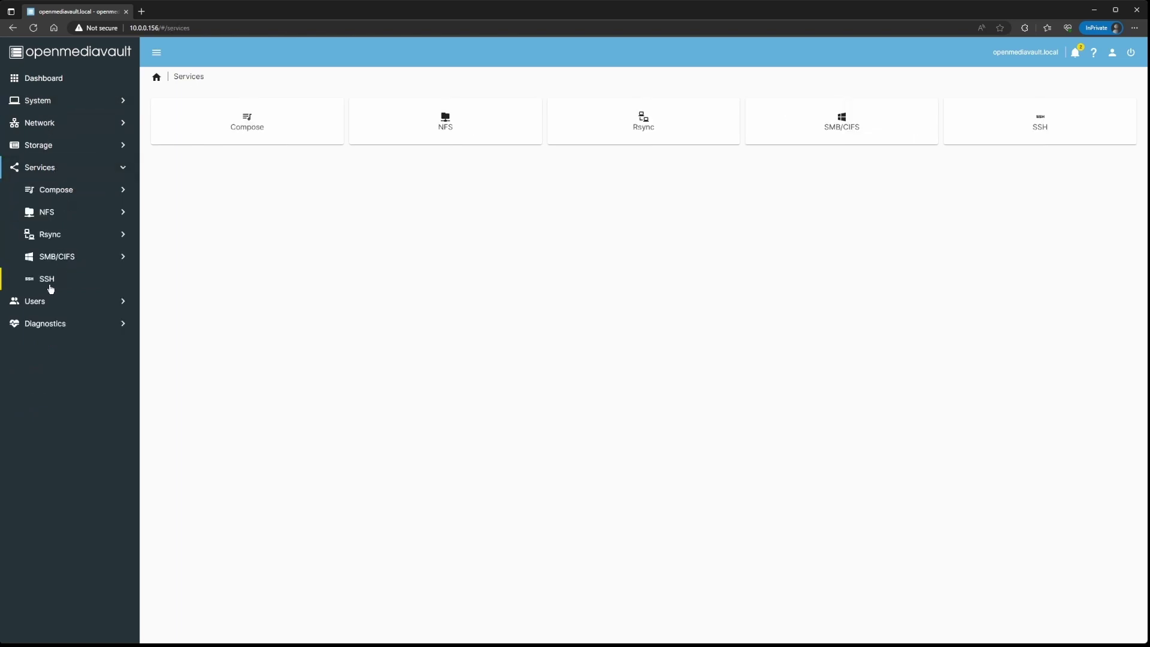
click(50, 196)
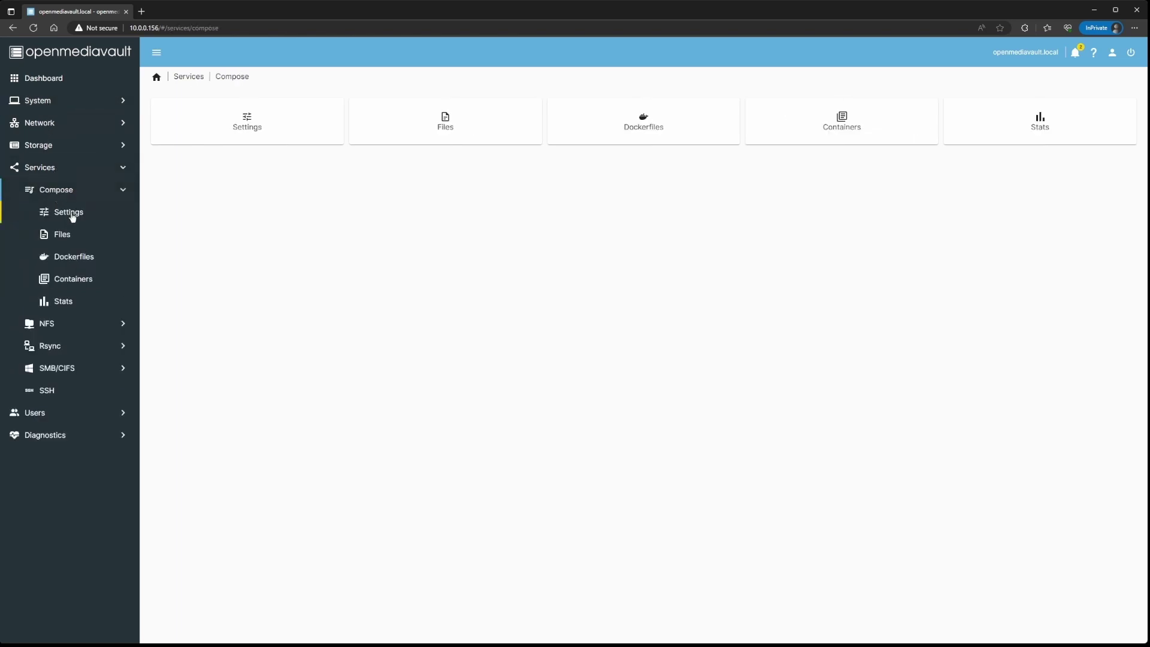
click(69, 217)
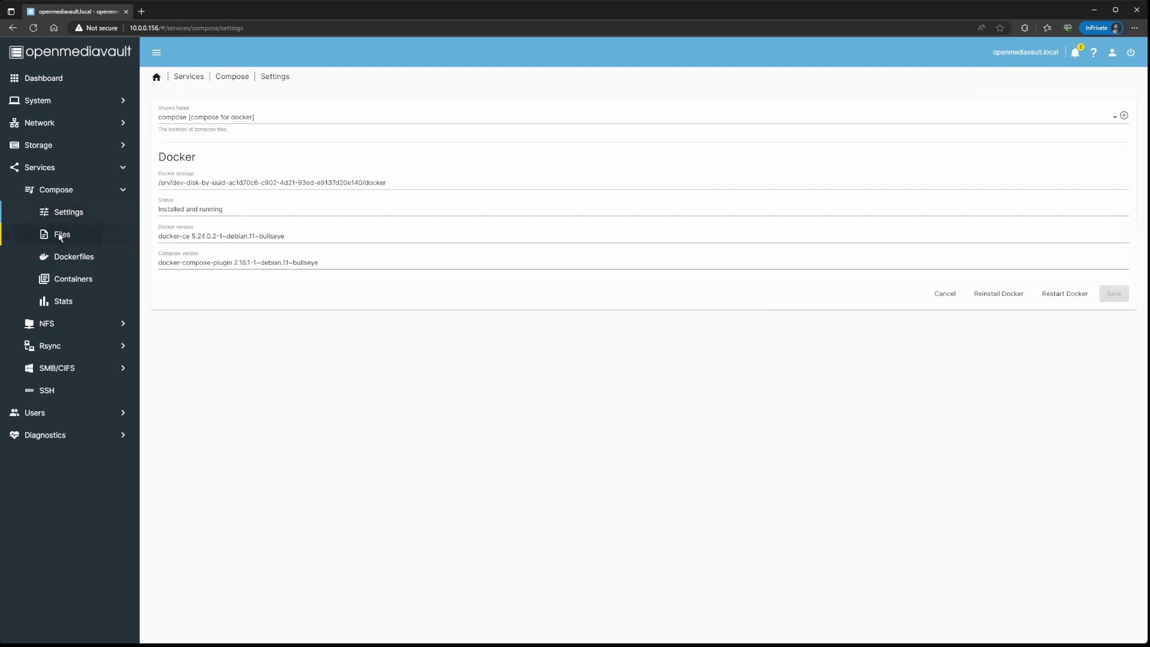
Step: Check the empty compose Files list and the Containers list under Compose
click(63, 236)
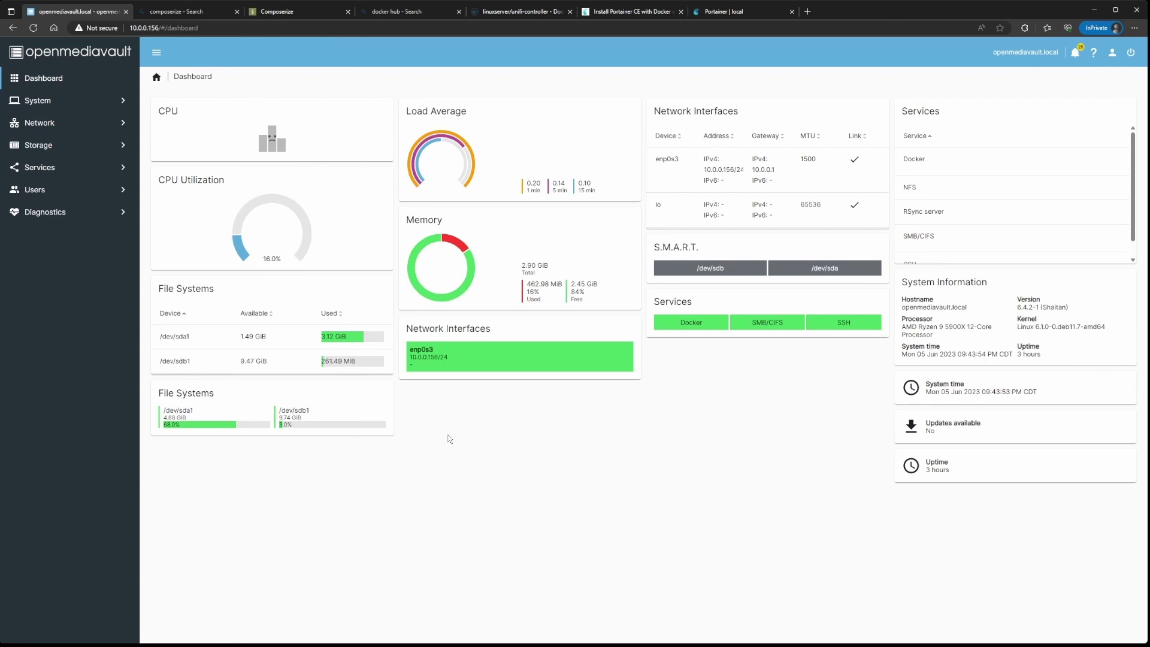
click(66, 175)
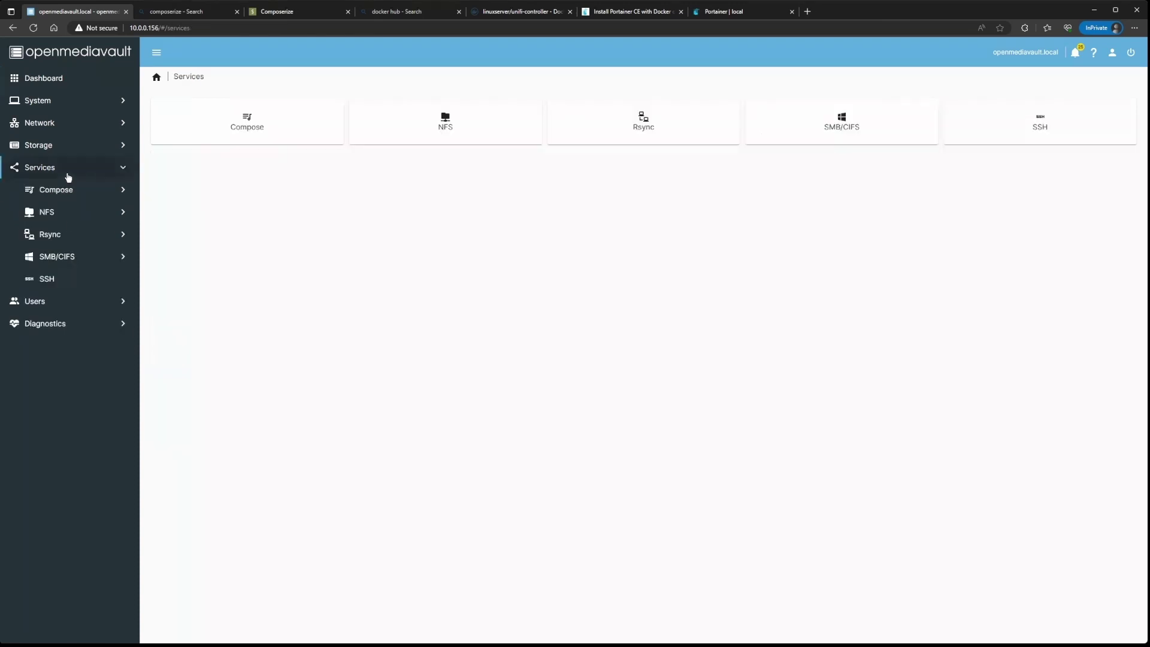
click(56, 191)
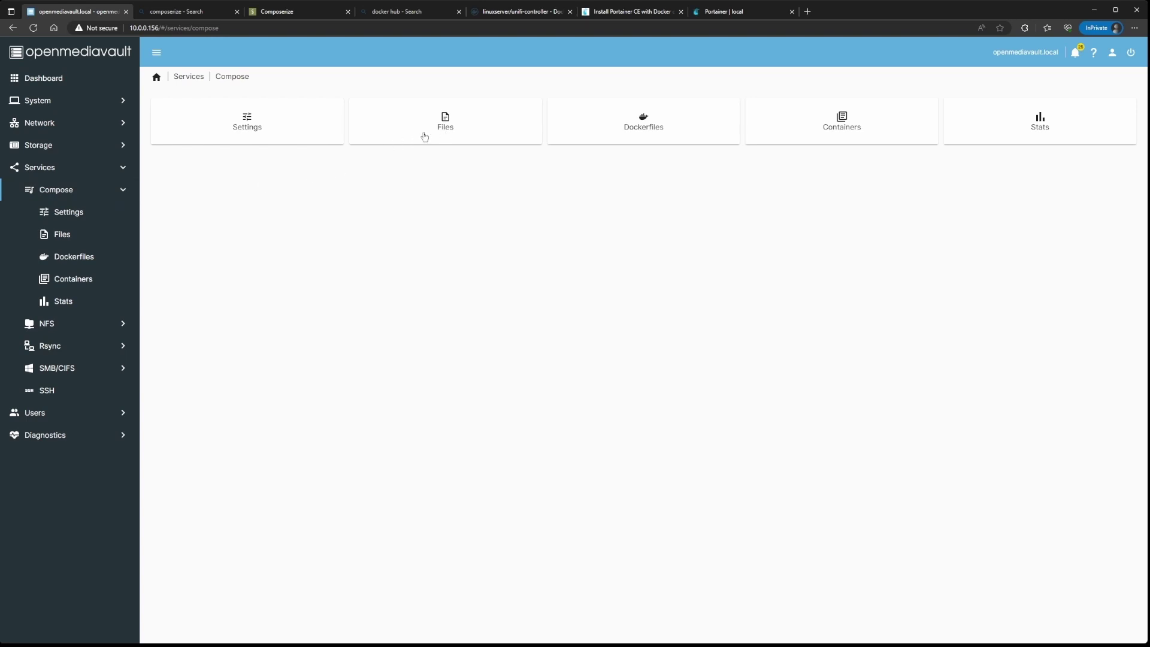
click(450, 132)
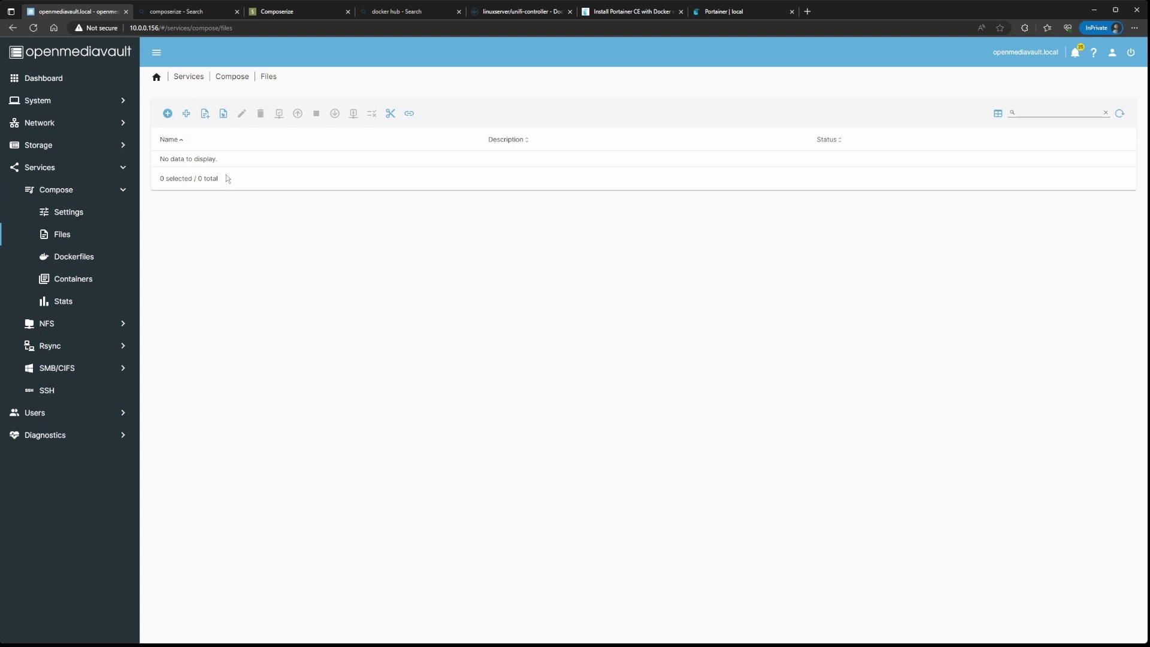
click(233, 77)
click(814, 128)
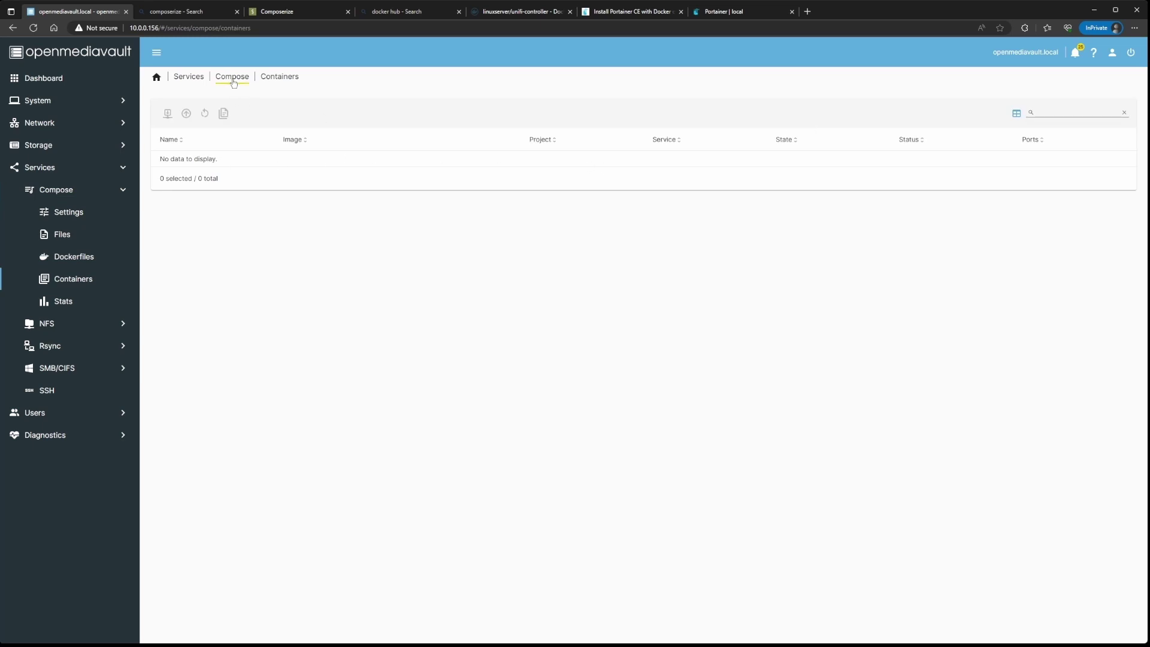
click(233, 79)
click(436, 143)
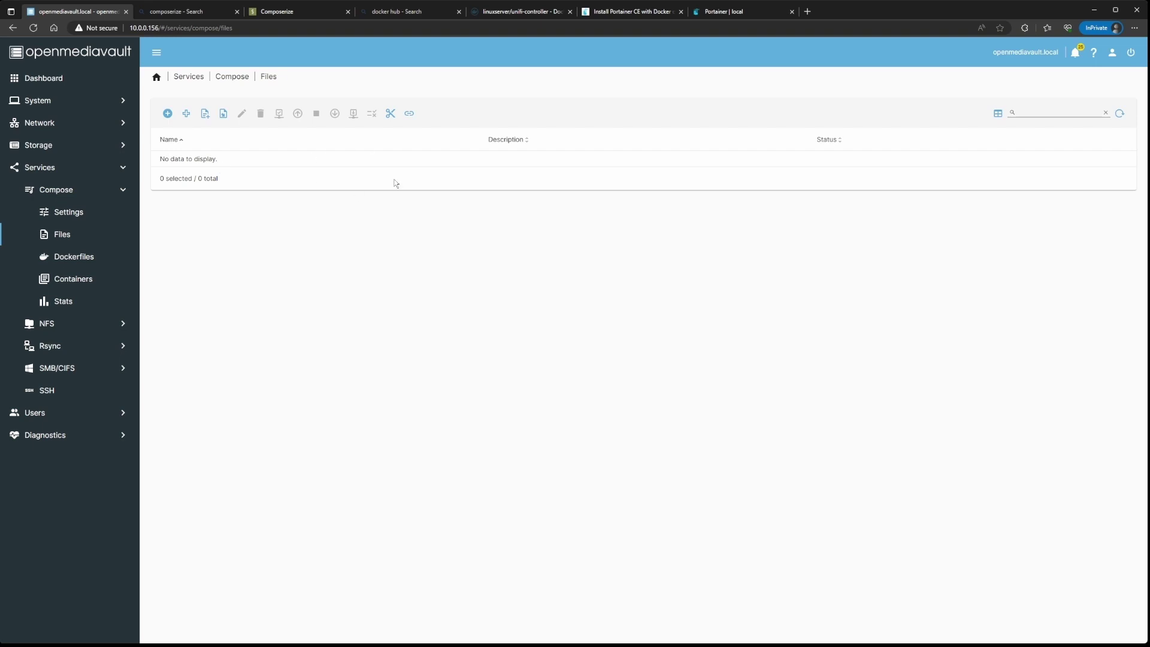
Step: Review the Portainer docker run command and its generated compose YAML in Composerize
click(287, 12)
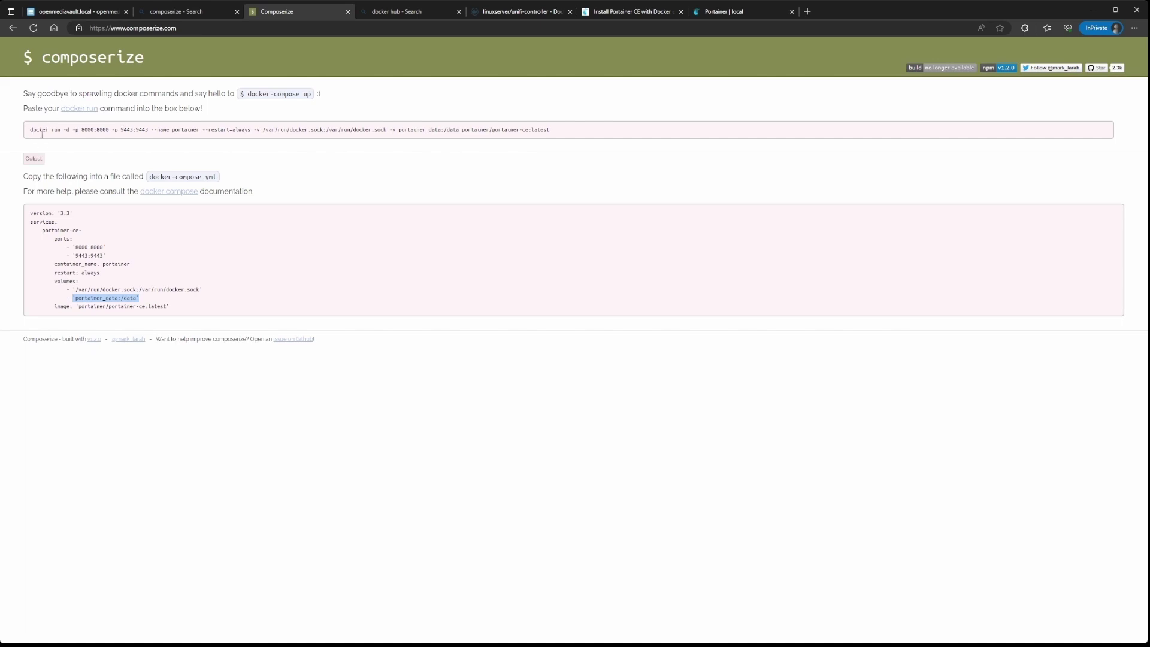
drag(30, 212, 207, 312)
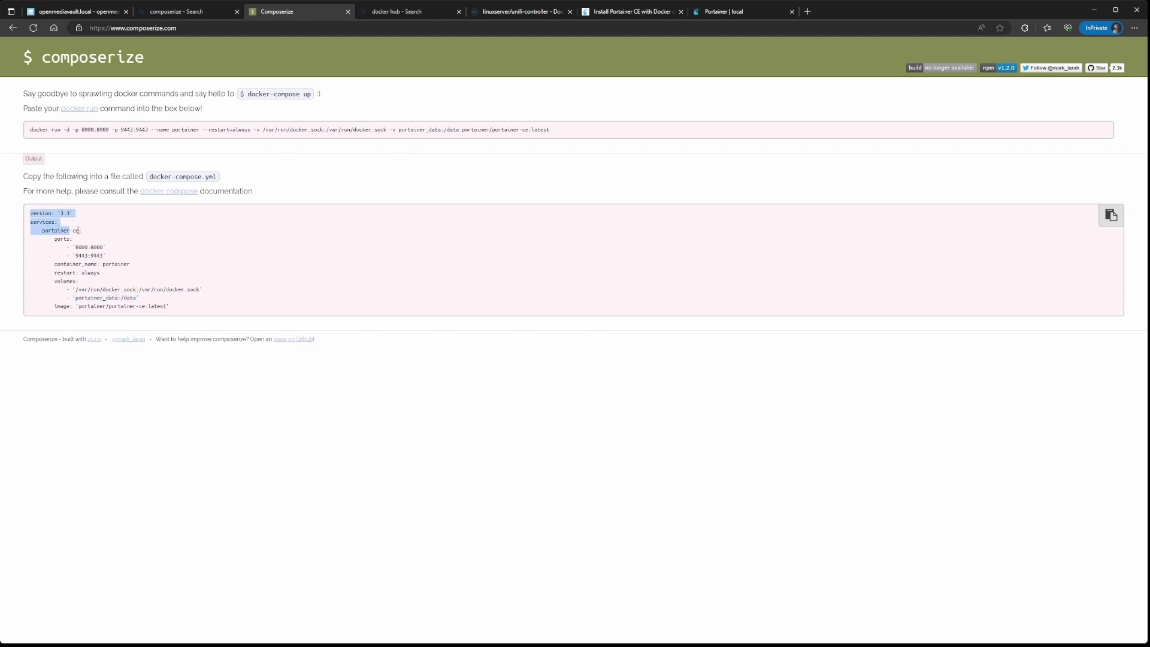
click(149, 271)
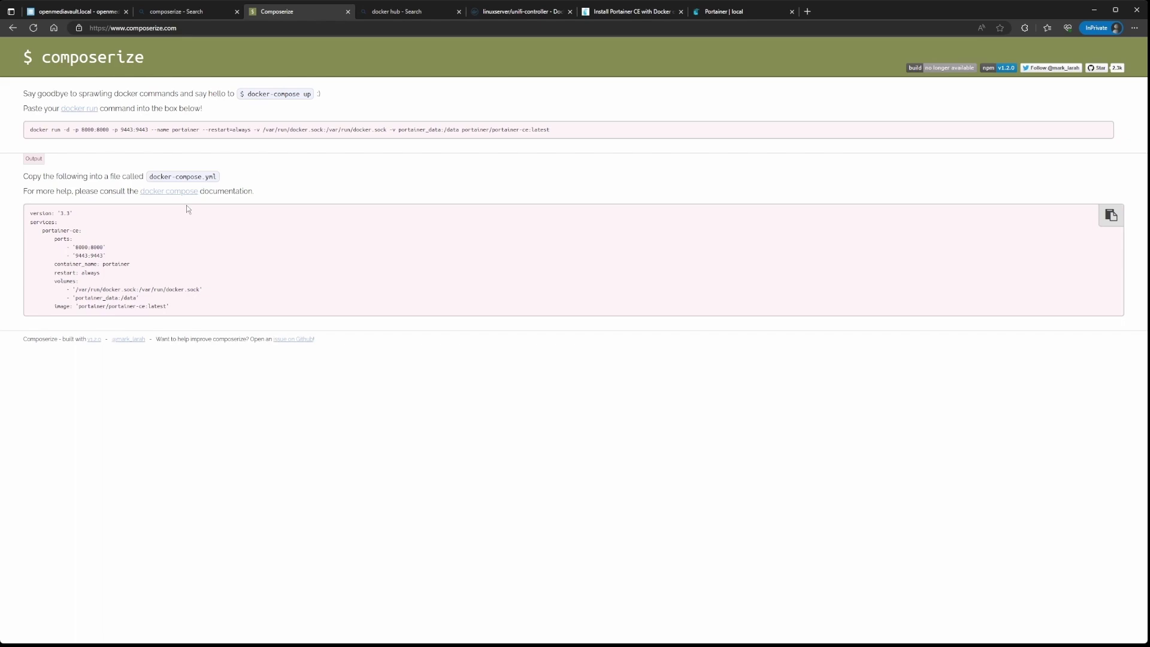
drag(30, 130, 578, 130)
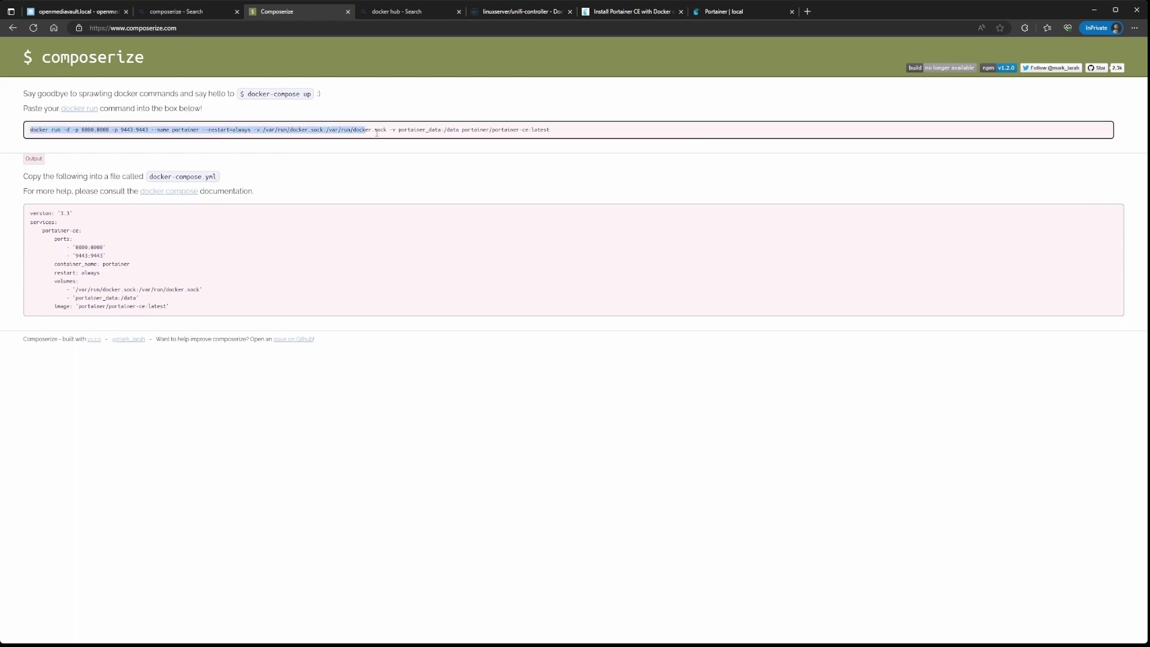
click(396, 12)
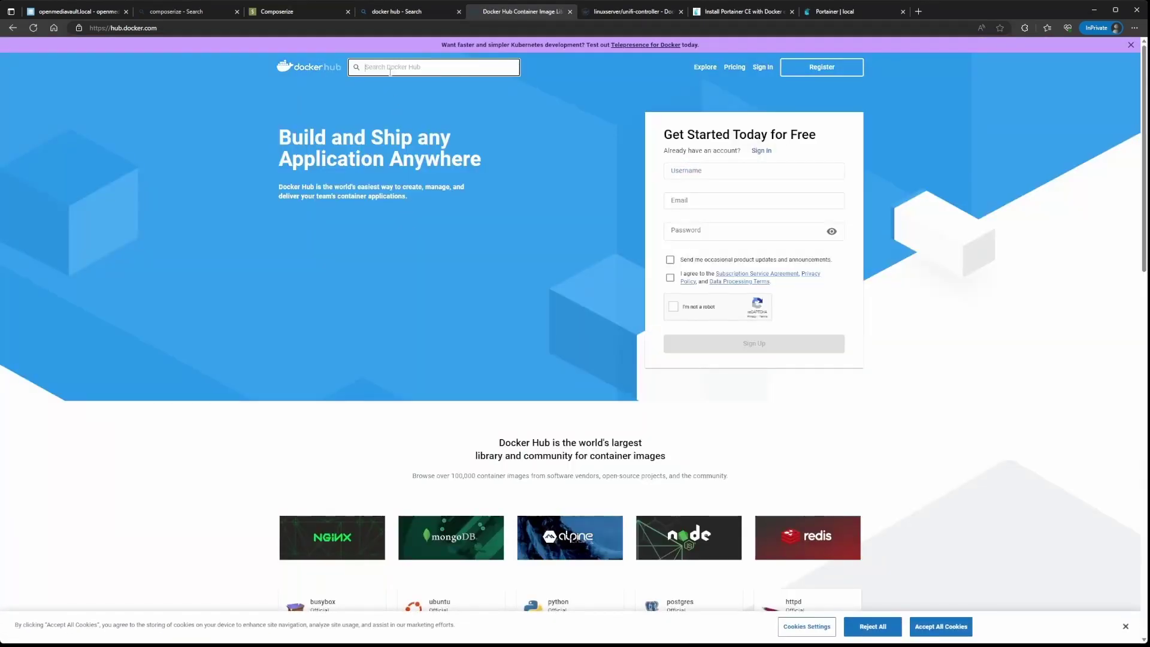
text(portainer)
Step: Search Docker Hub for portainer, view portainer/portainer-ce, and reach the Deploy Portainer docs
key(Return)
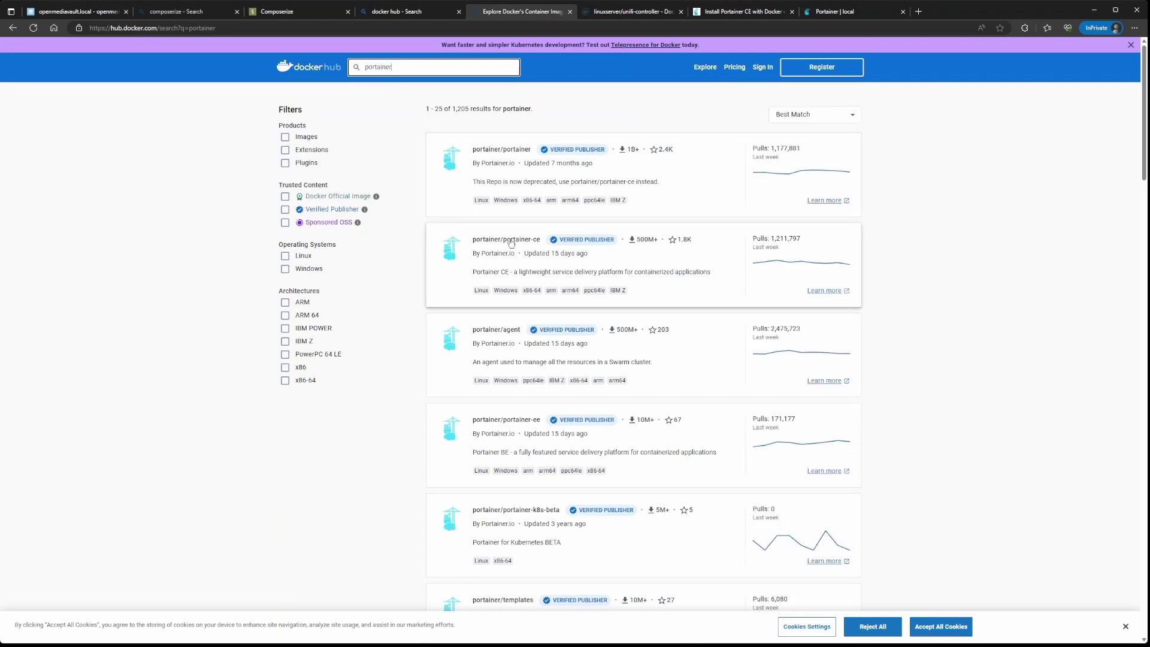
click(511, 243)
scroll(349, 169, down, 1)
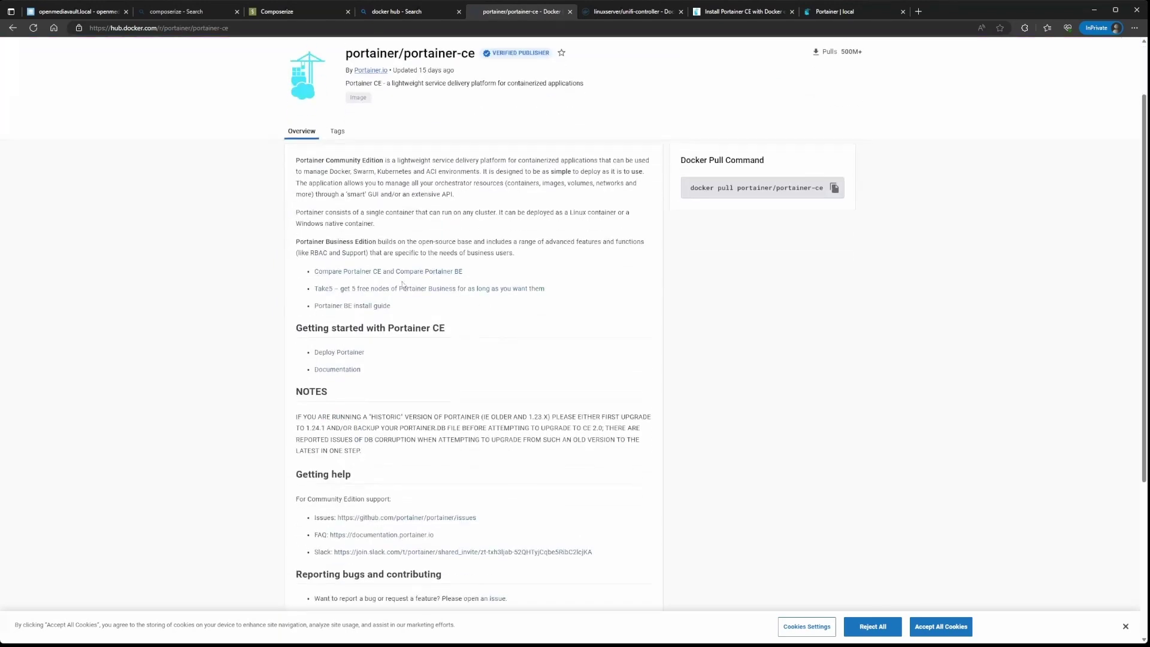
scroll(349, 170, down, 2)
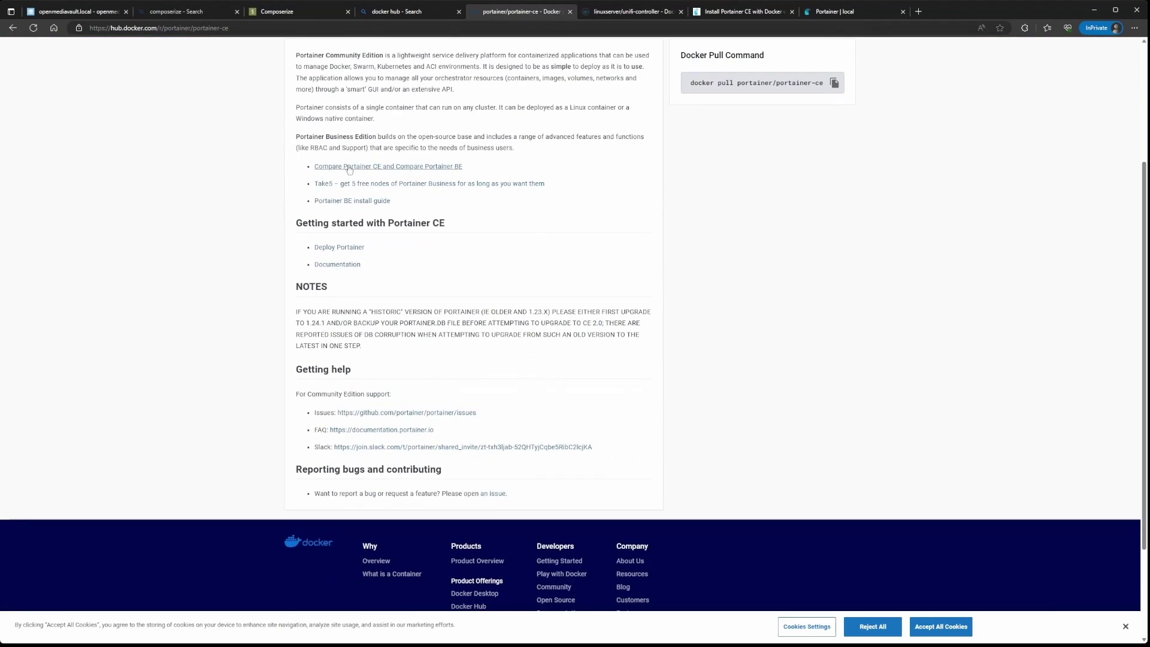
click(338, 248)
Step: Copy the docker run command from the Docker Standalone Linux install guide and return to Composerize
click(487, 288)
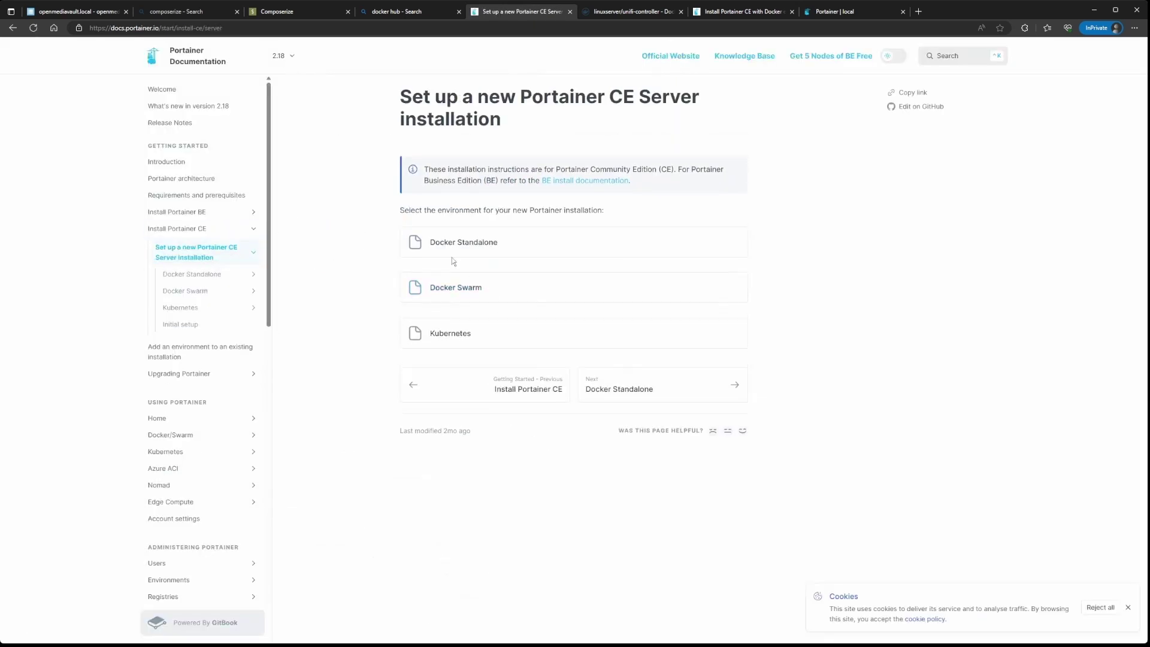
click(457, 244)
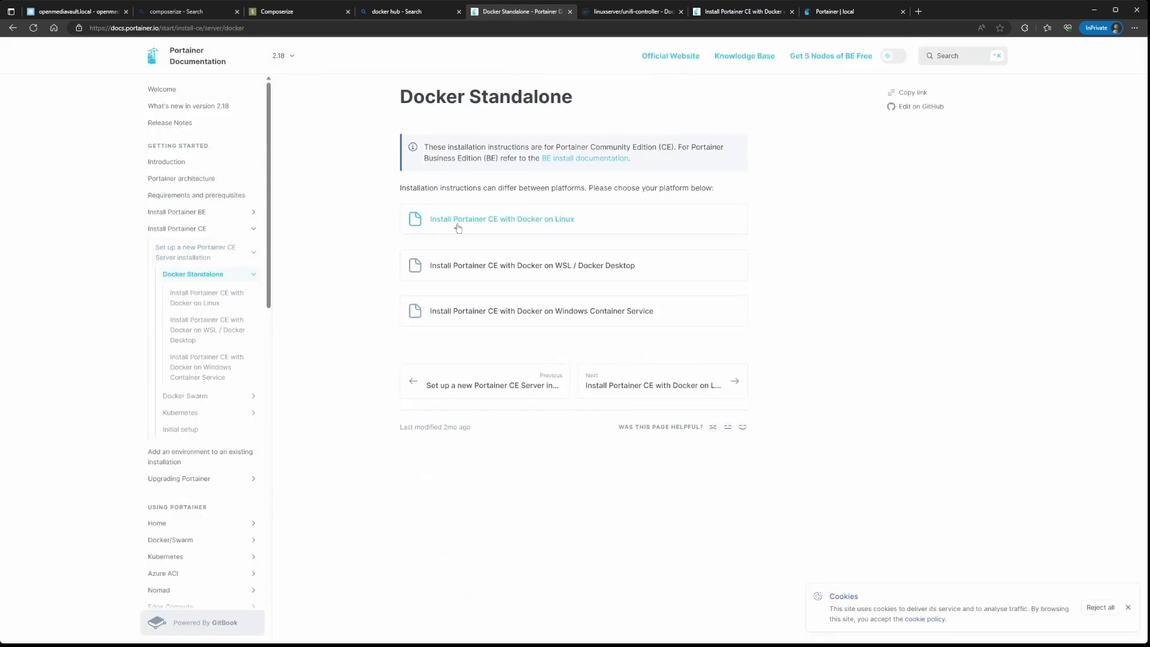
click(542, 223)
scroll(405, 257, down, 4)
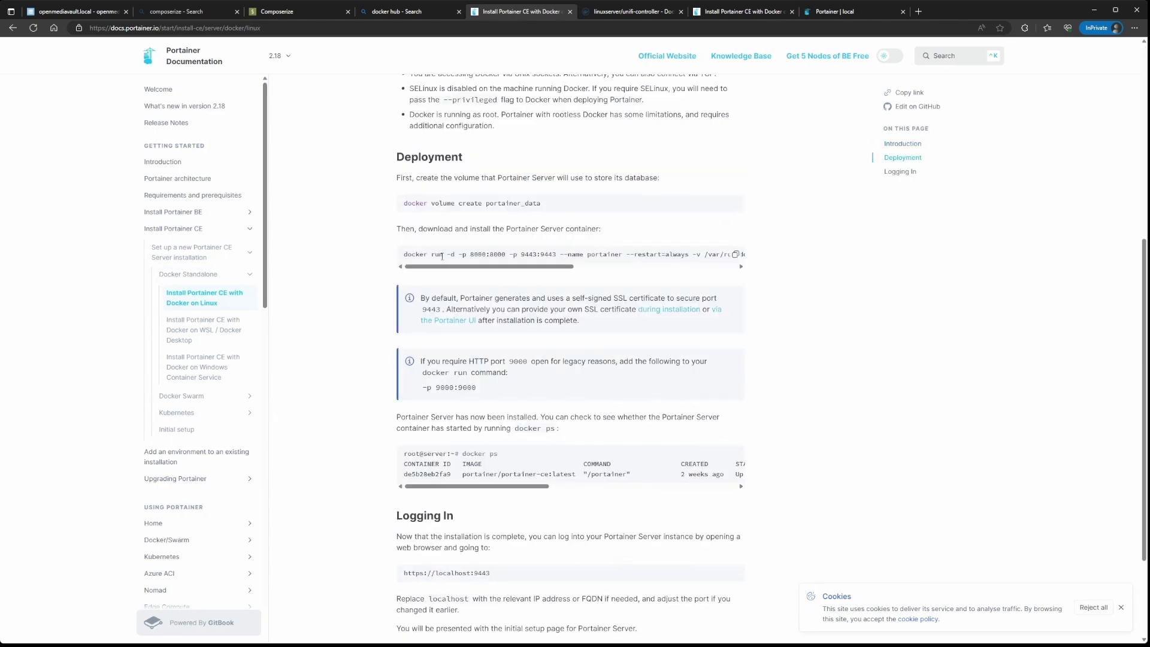
drag(412, 256, 635, 263)
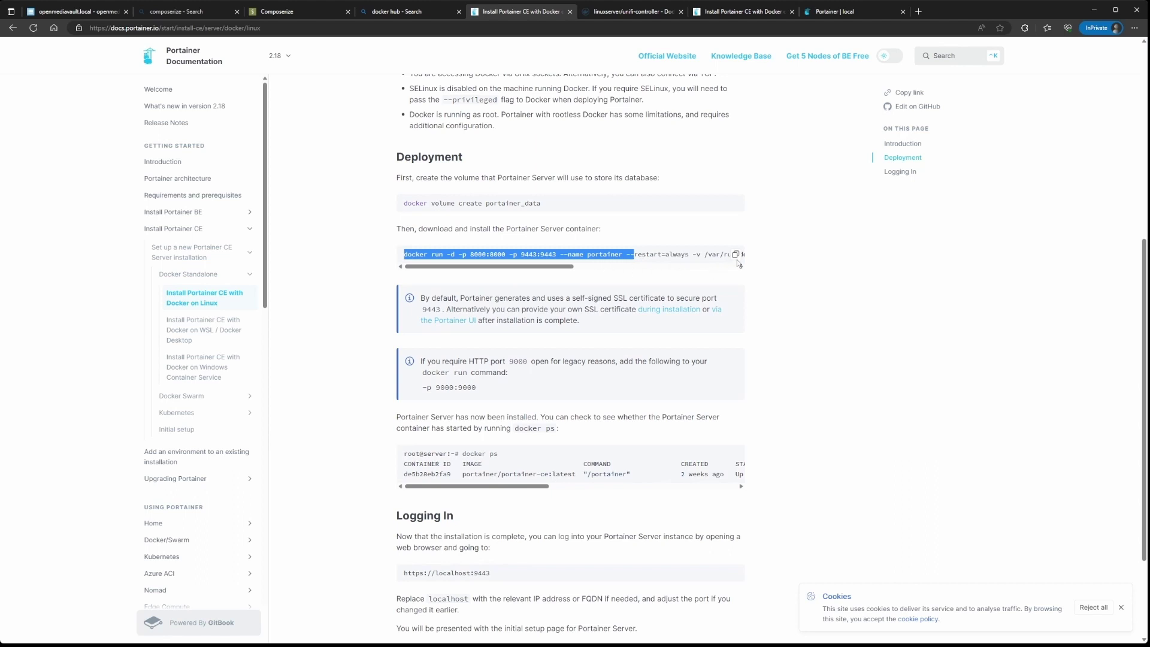
click(736, 255)
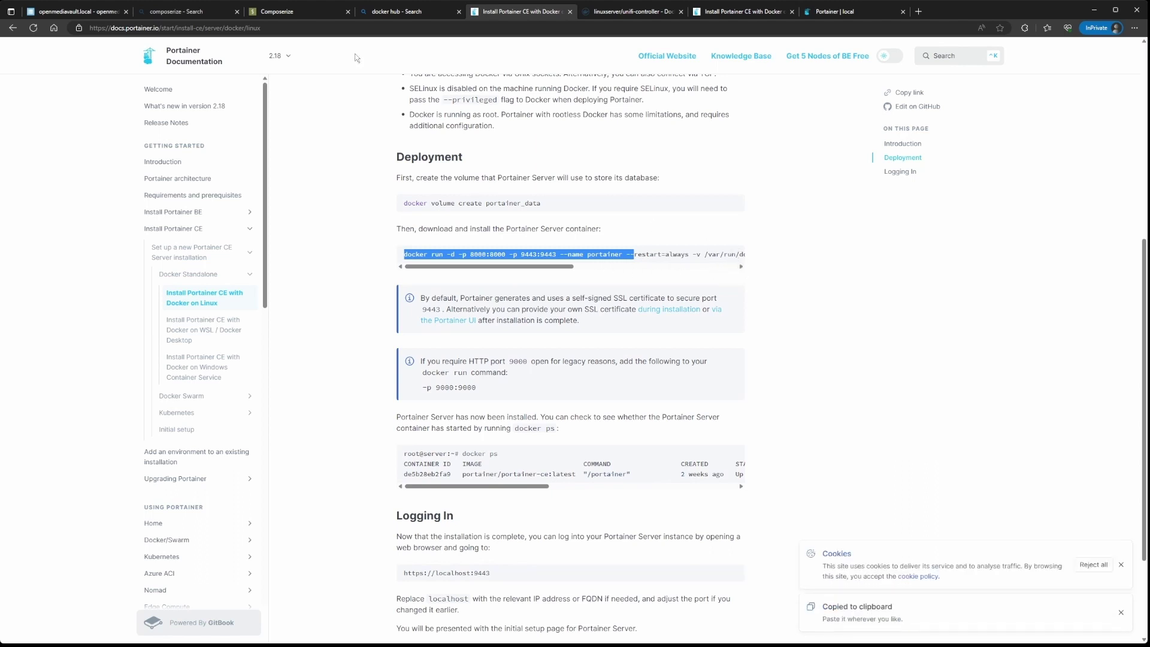
click(294, 12)
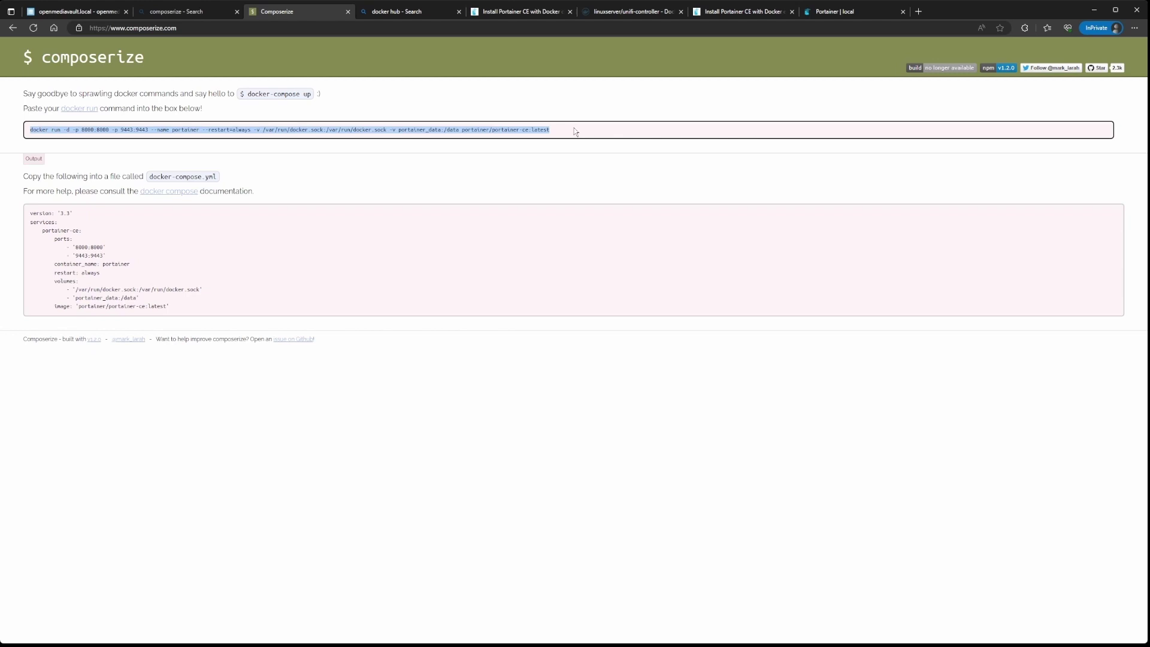
Step: Convert the Portainer command in Composerize, select its compose YAML and go back to openmediavault
key(ctrl+v)
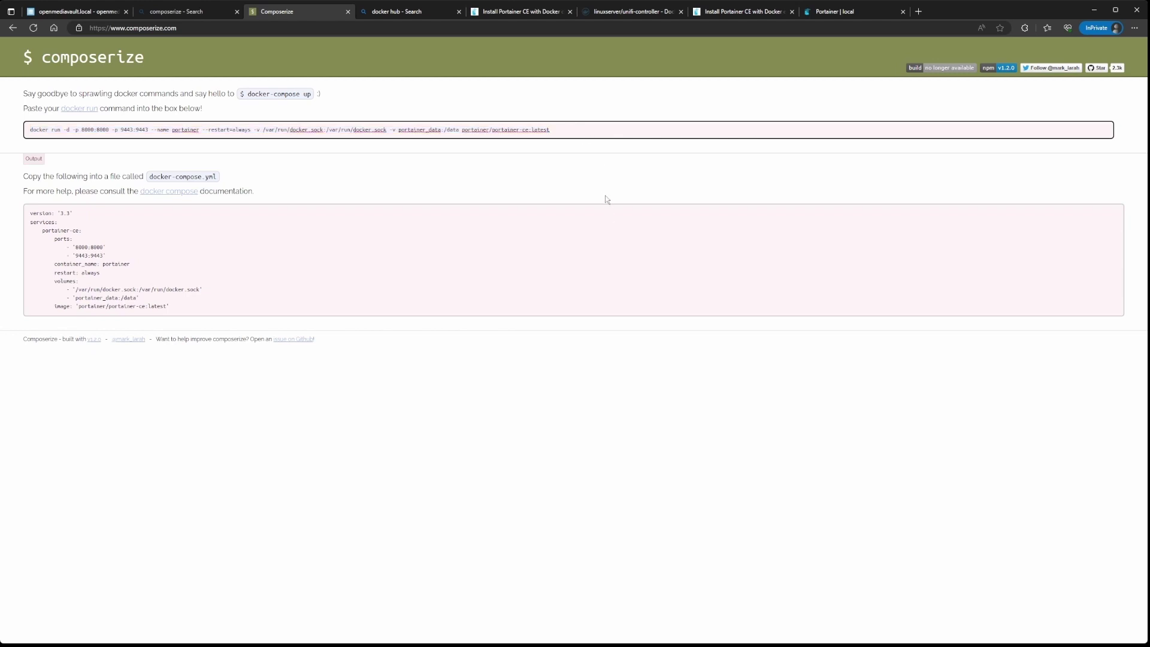
mouse_move(44, 218)
drag(31, 213, 189, 306)
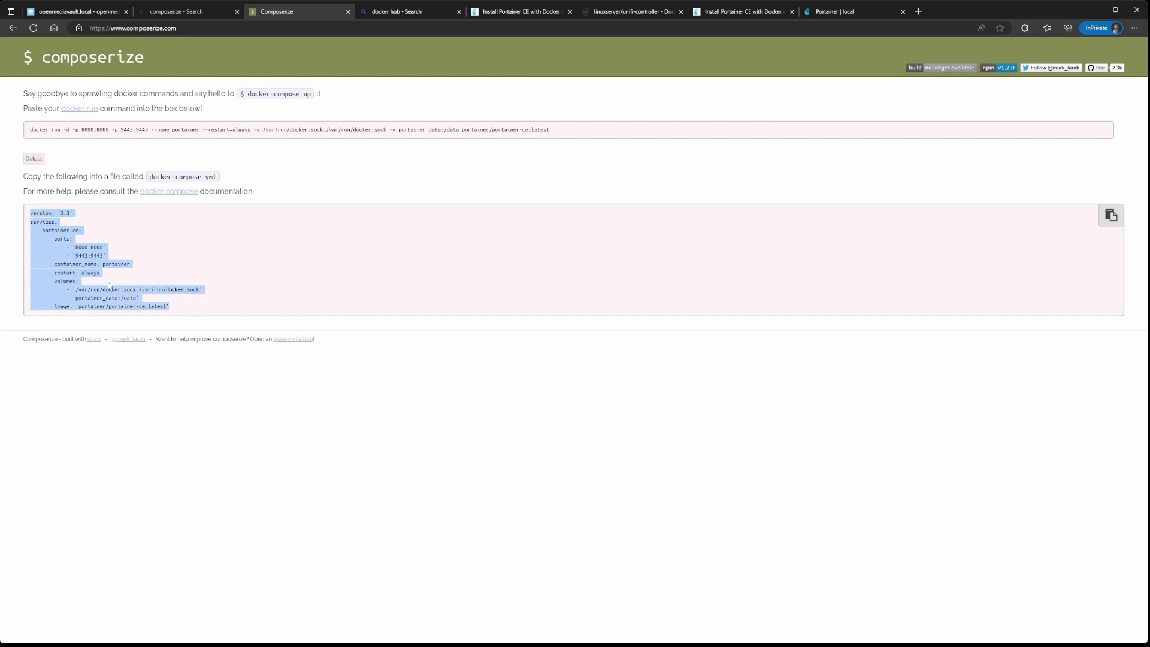
click(85, 12)
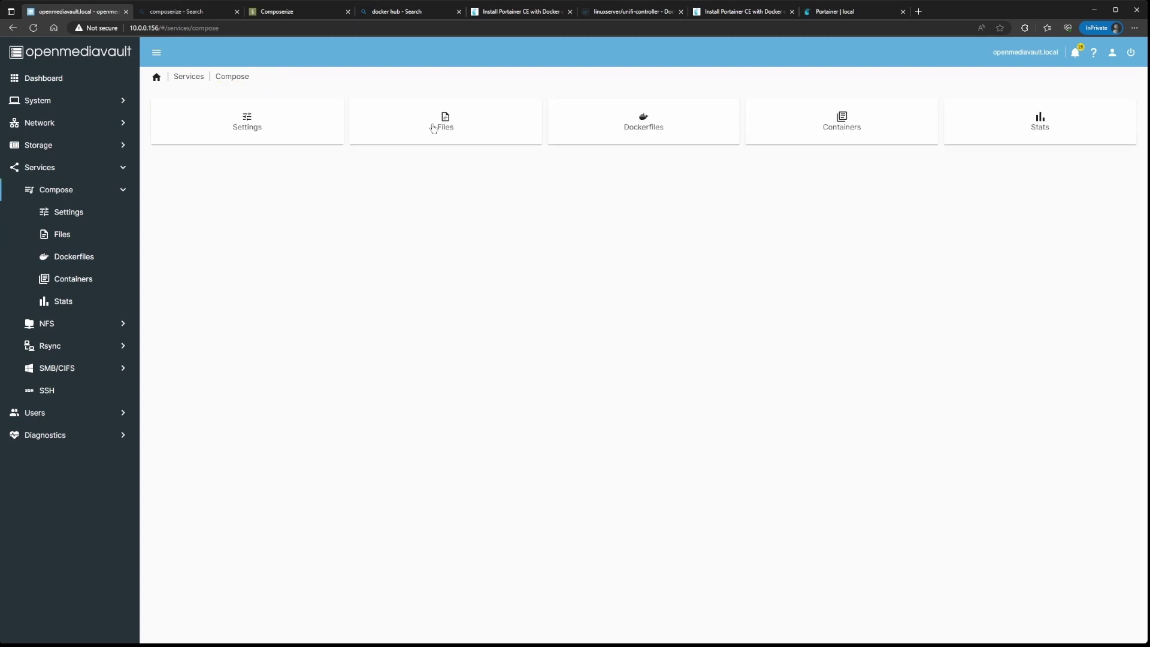
Step: Create a compose file named PortainerCE, described as Portainer, holding the pasted portainer-ce YAML
click(434, 125)
click(167, 114)
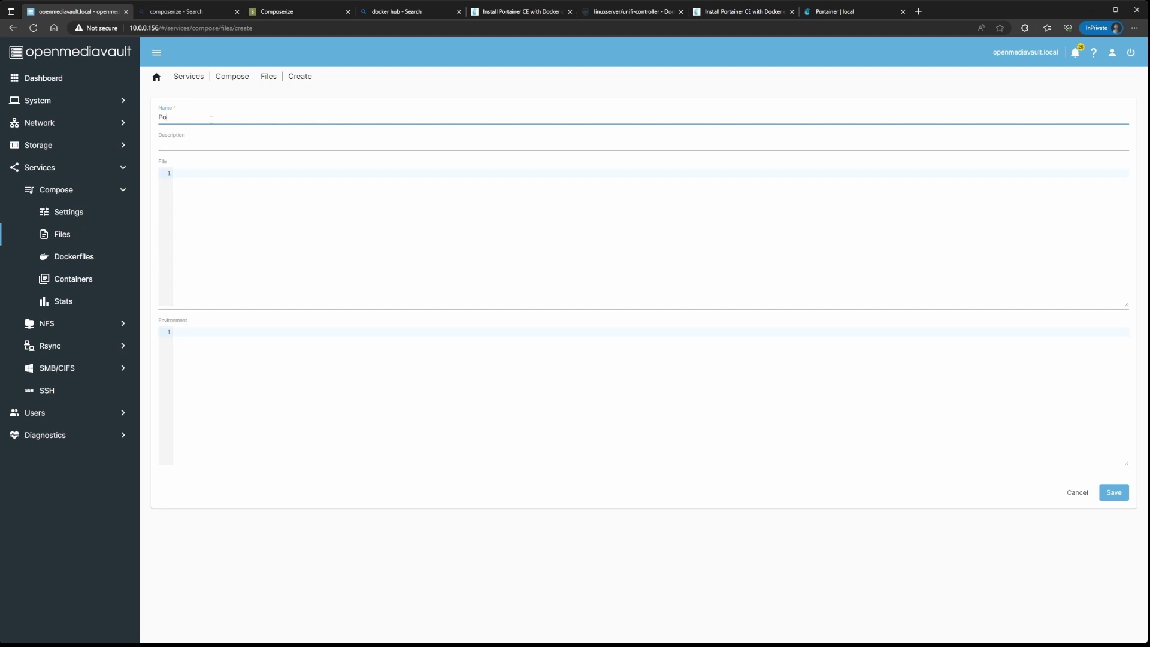
text(tainerC)
text(E)
key(Tab)
text(Portaine)
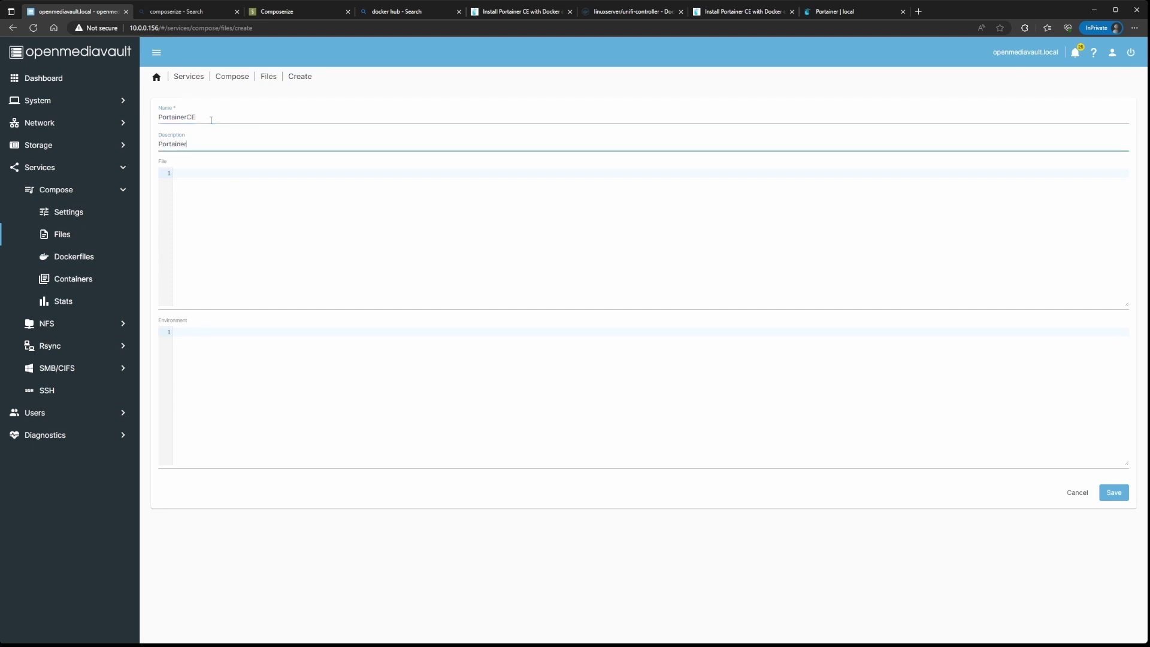
text(r)
key(Tab)
key(ctrl+v)
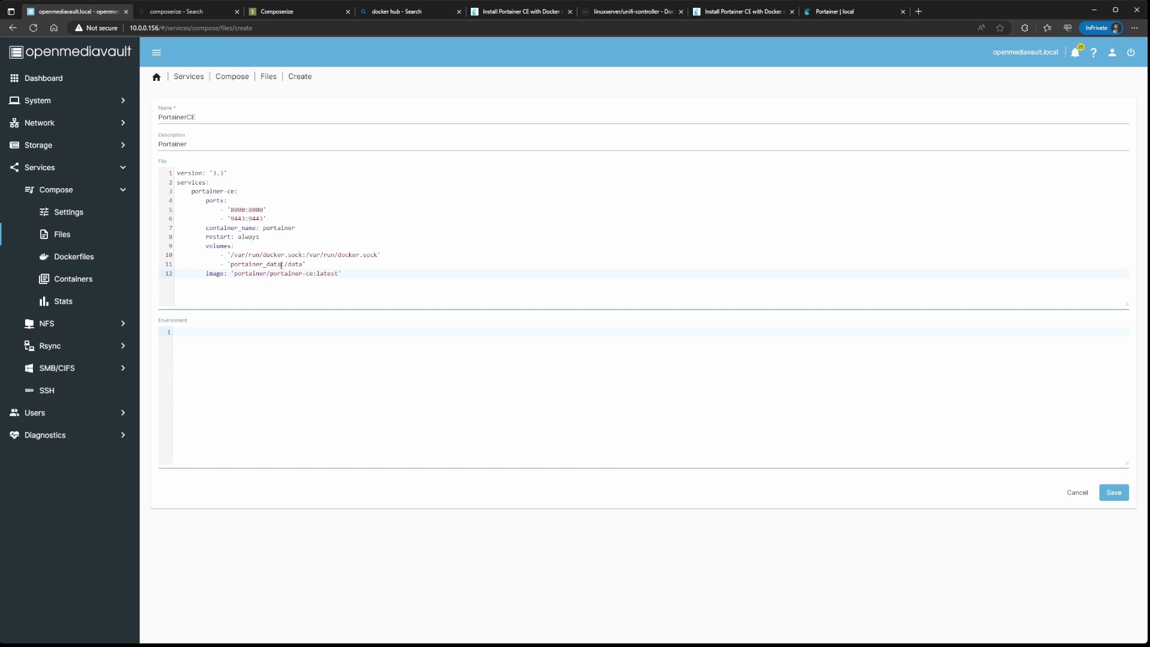
Step: Replace the portainer_data:/data volume with the full appdata storage path on the data disk
drag(282, 264, 231, 265)
click(323, 265)
key(alt+Tab)
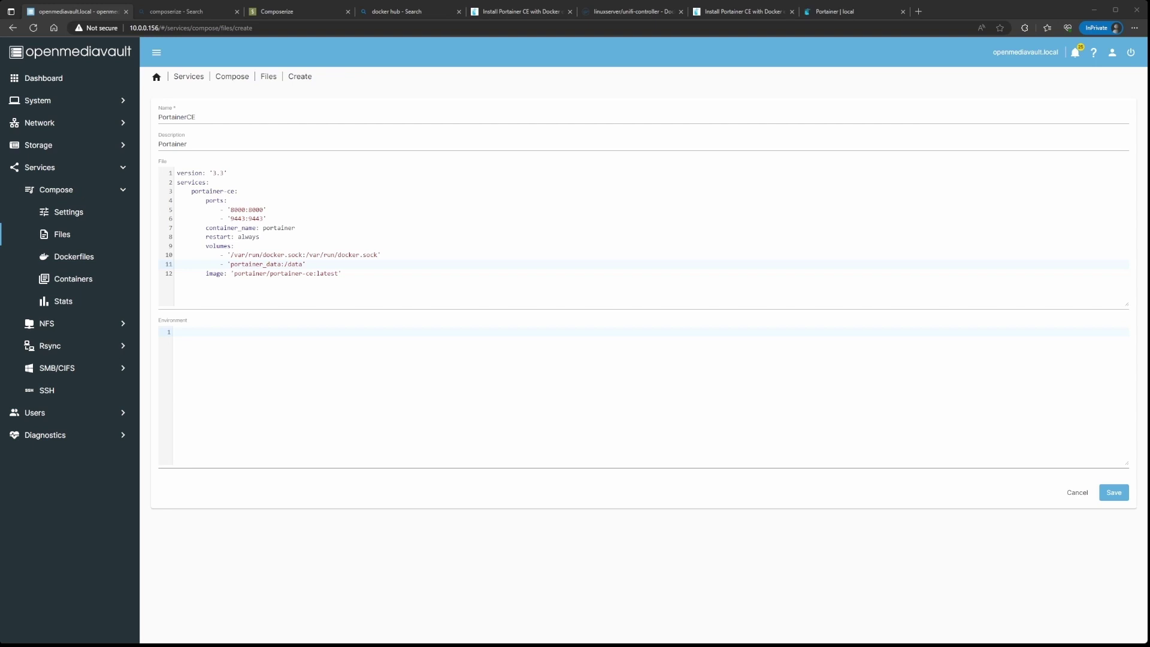
drag(231, 264, 281, 264)
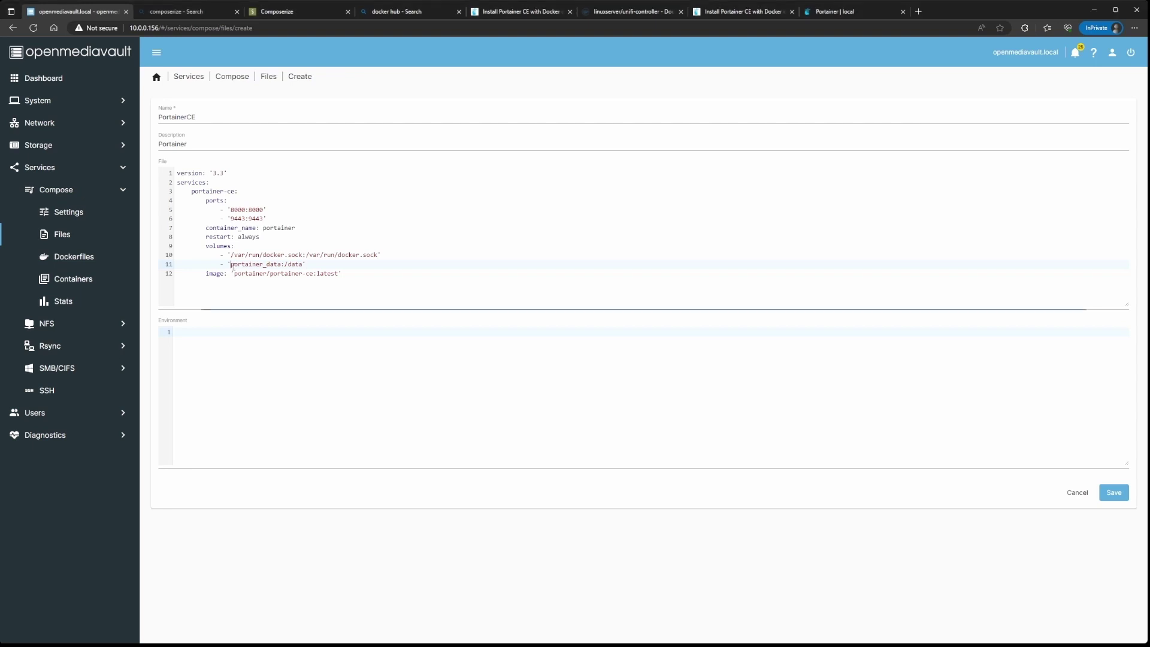
click(265, 267)
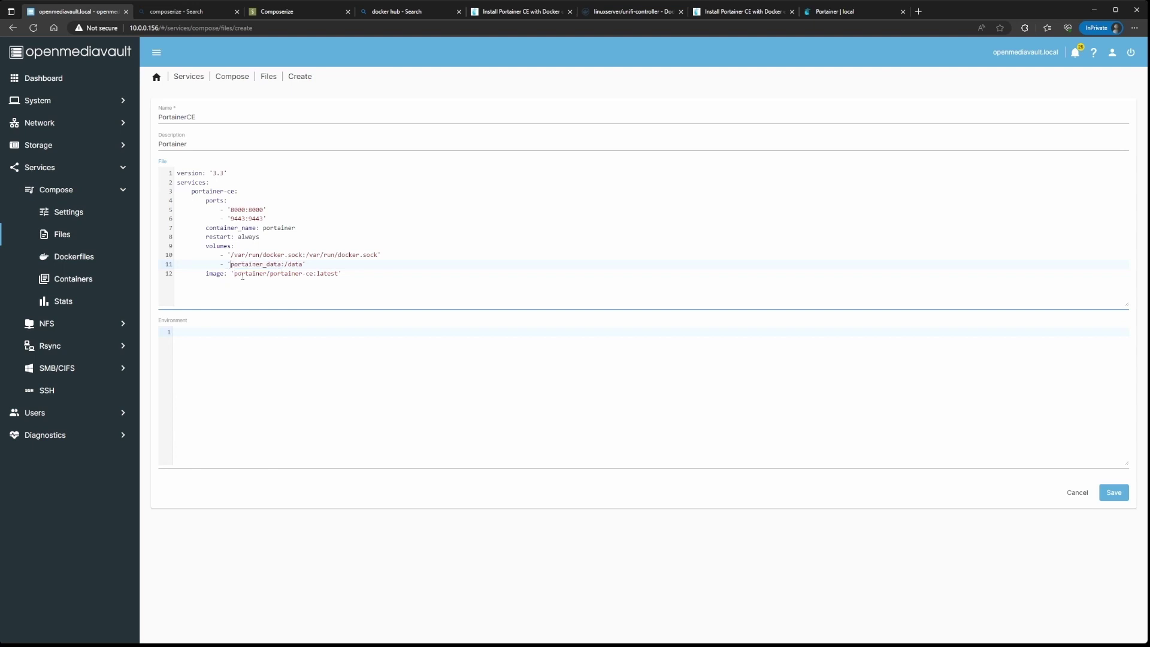
drag(306, 264, 232, 265)
key(ctrl+v)
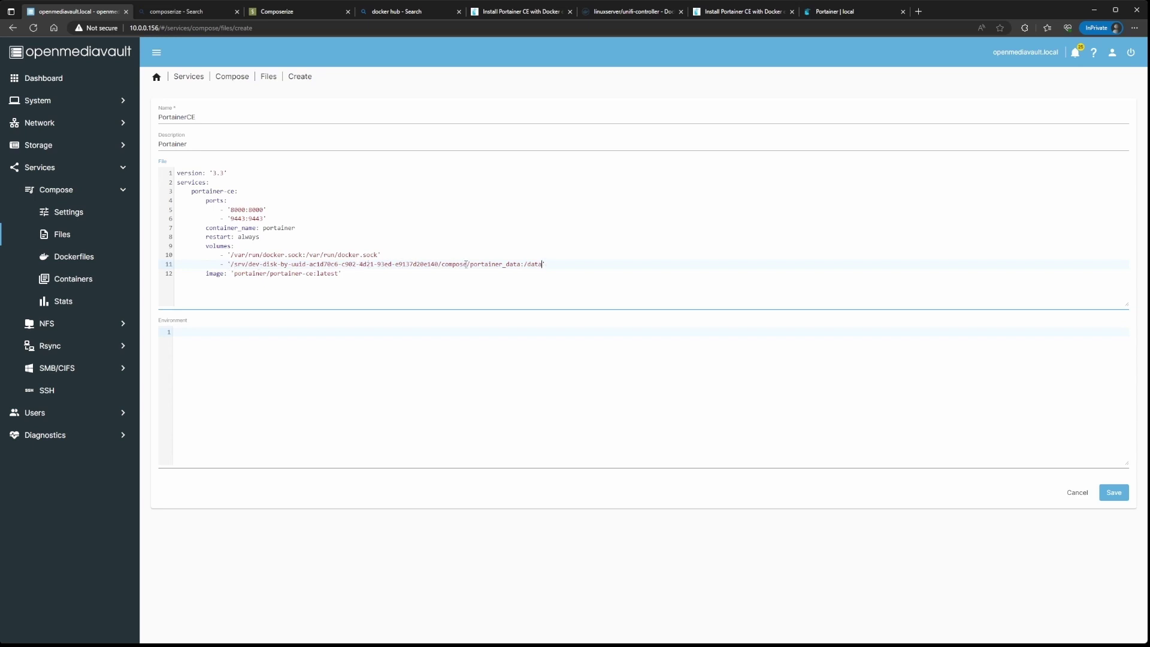
key(BackSpace)
key(BackSpace)
key(BackSpace)
text(appdata)
Step: Add an environment block with PUID=1000, PGID=100 and TZ=America/Chicago below the container name
click(303, 228)
key(Return)
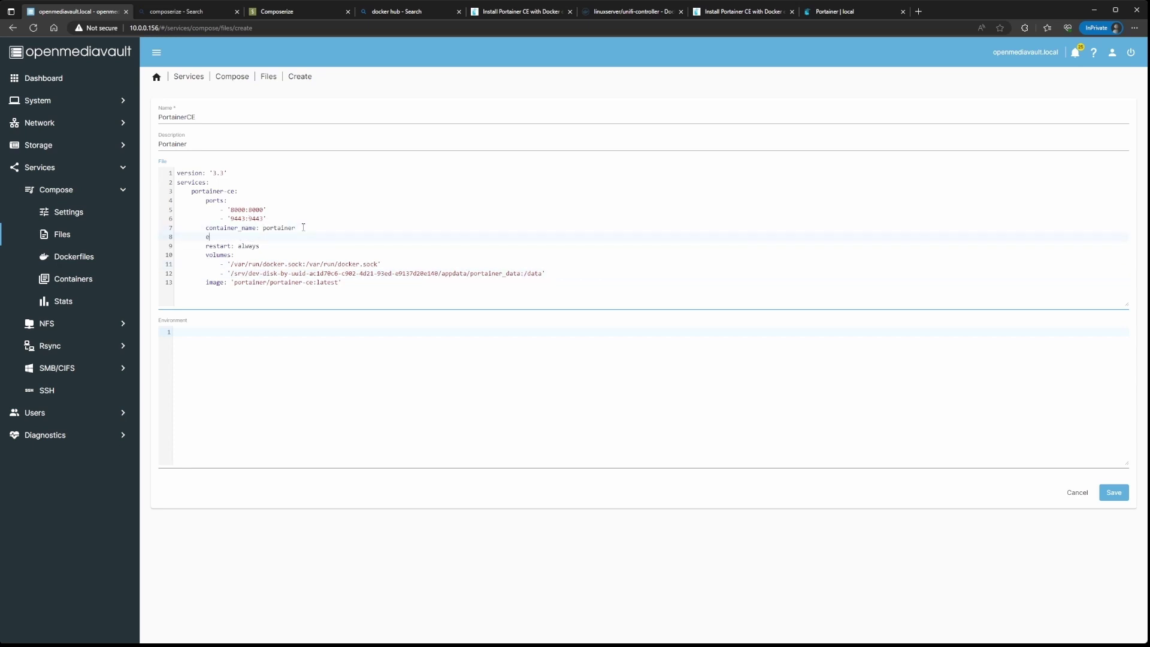
text(iro)
text(nment:)
key(Return)
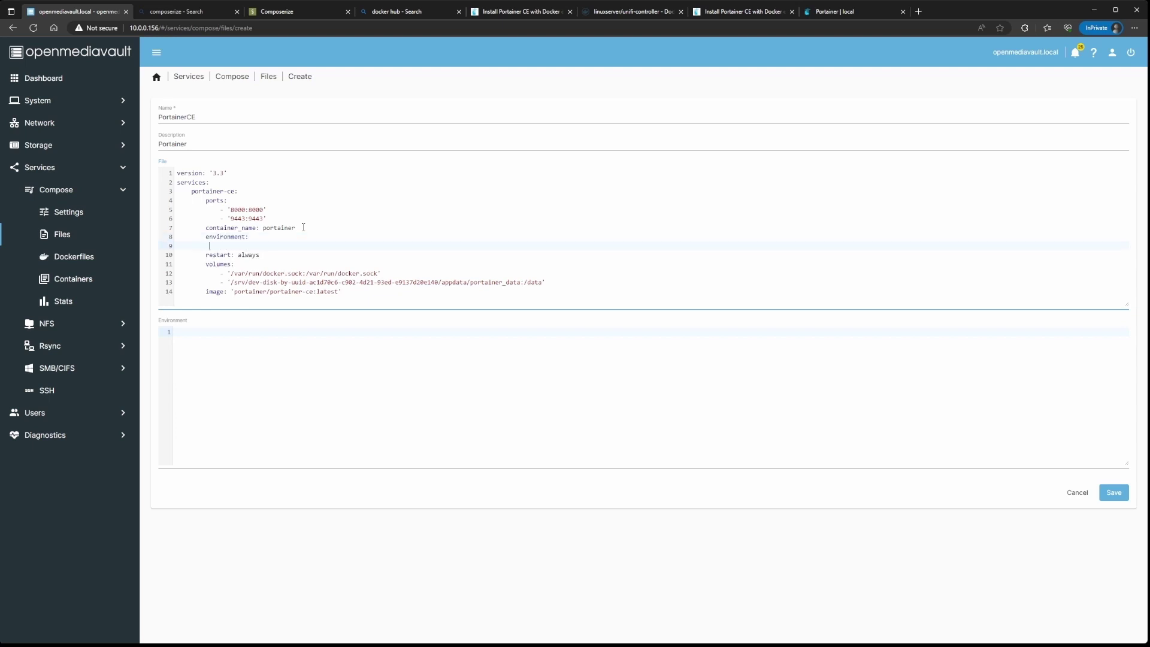
text(PUID=)
text(100)
key(Return)
text(- )
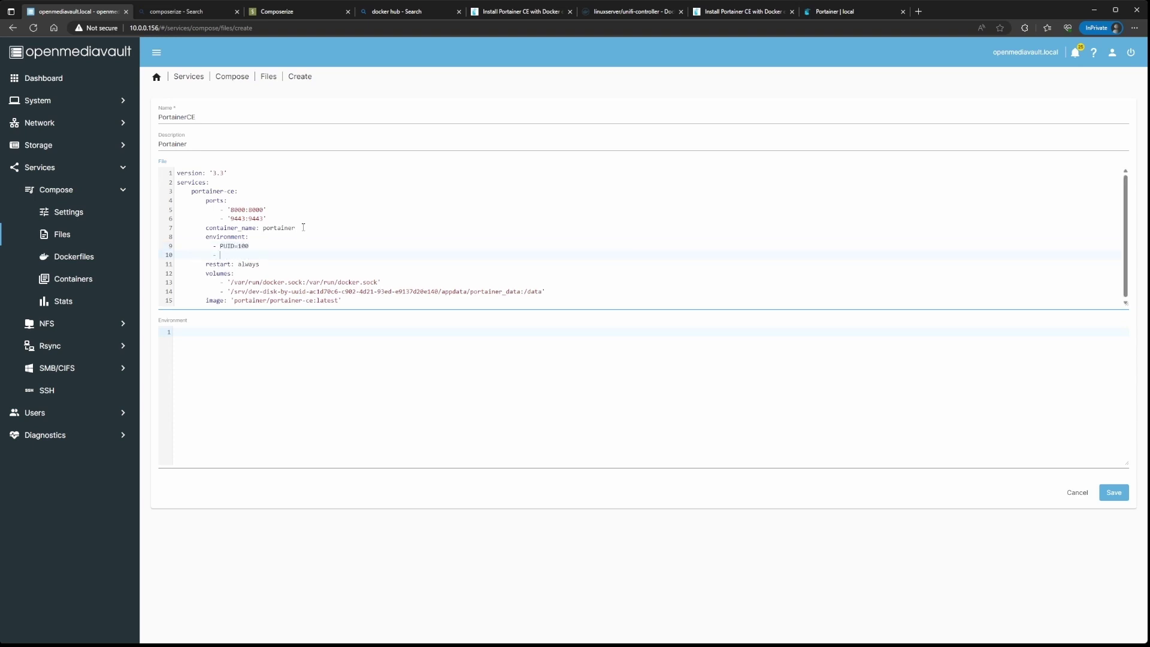
text(PGID=1)
text(00)
key(Return)
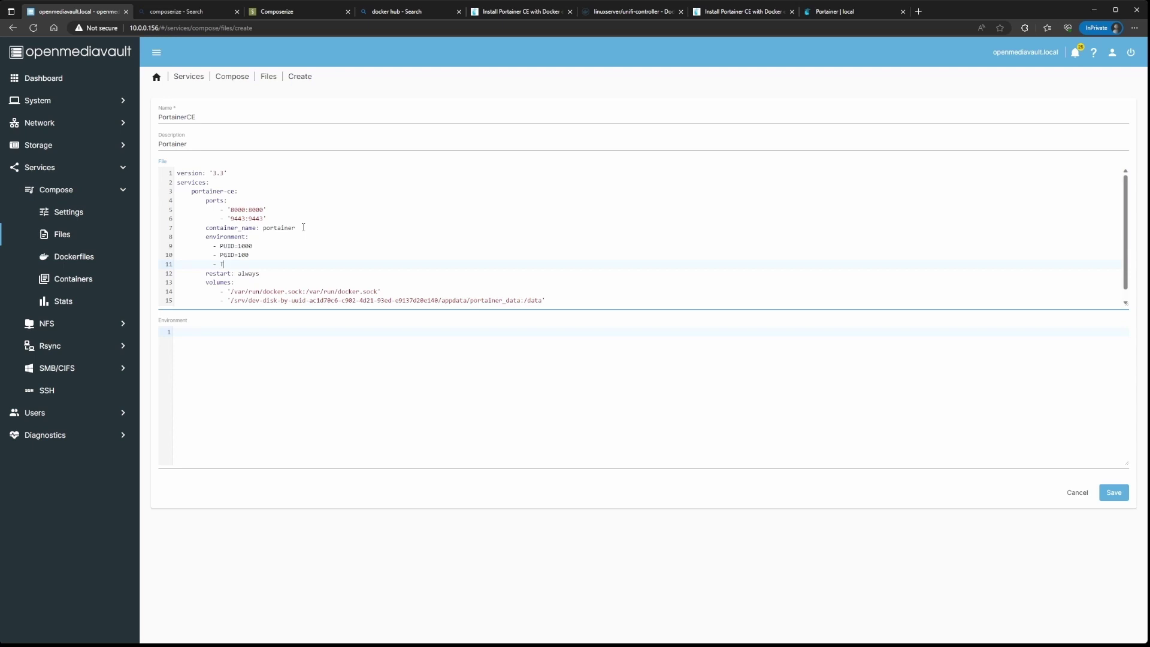
text(=America/Chicago)
Step: Save PortainerCE, check the file for errors and bring the stack up
click(1114, 495)
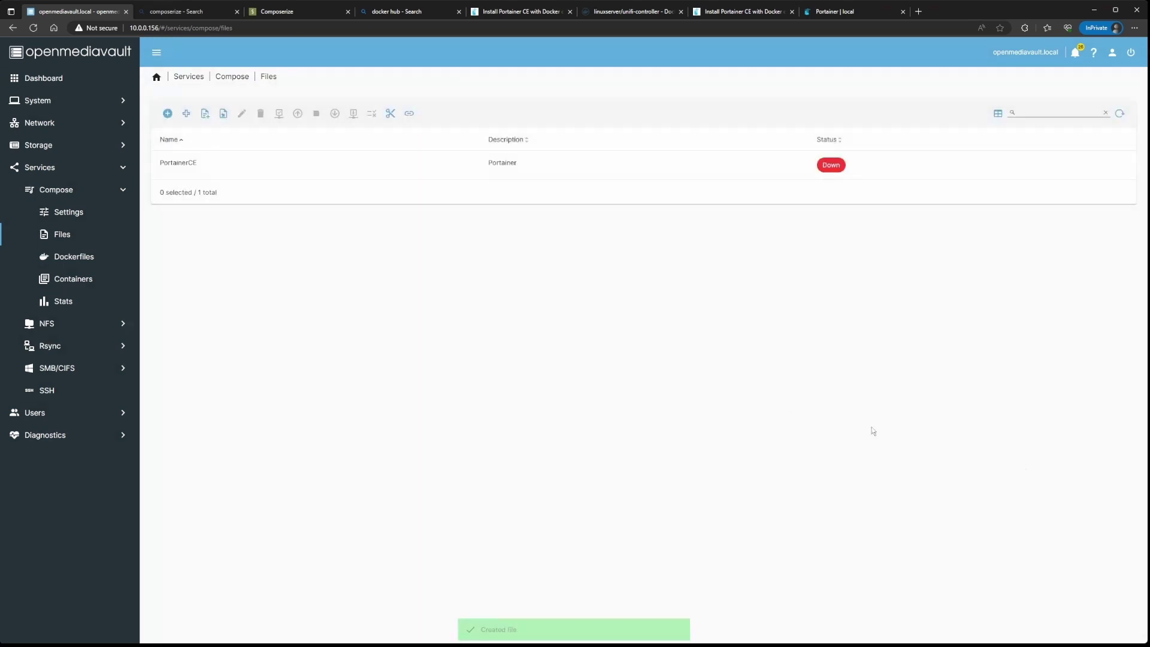
click(287, 172)
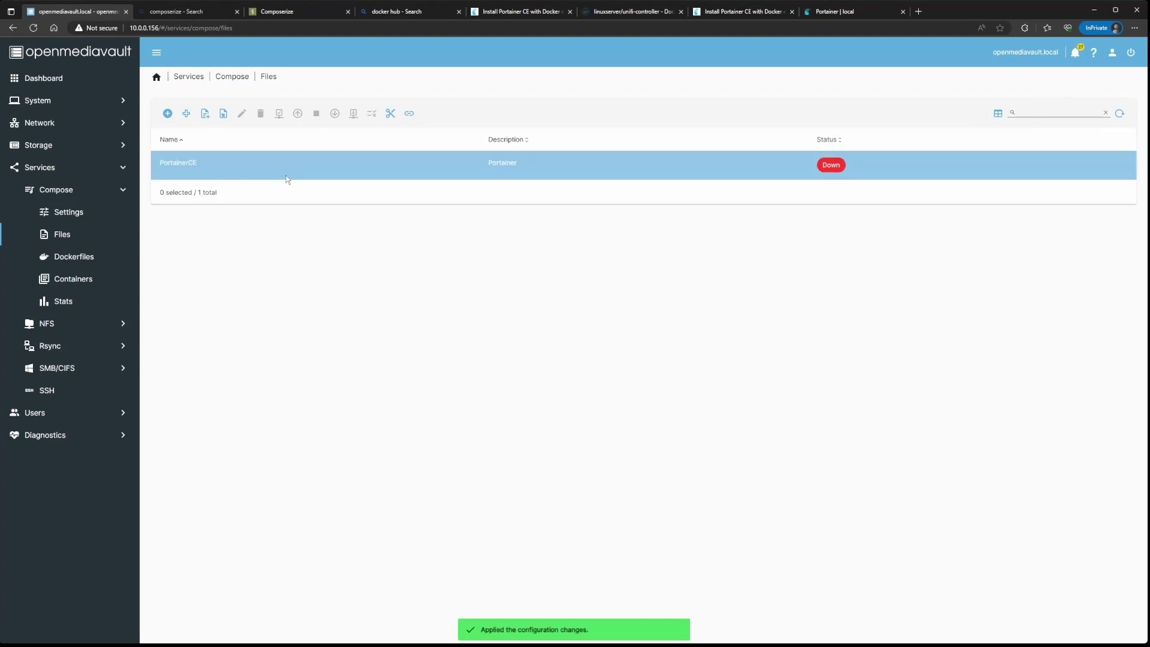
click(287, 172)
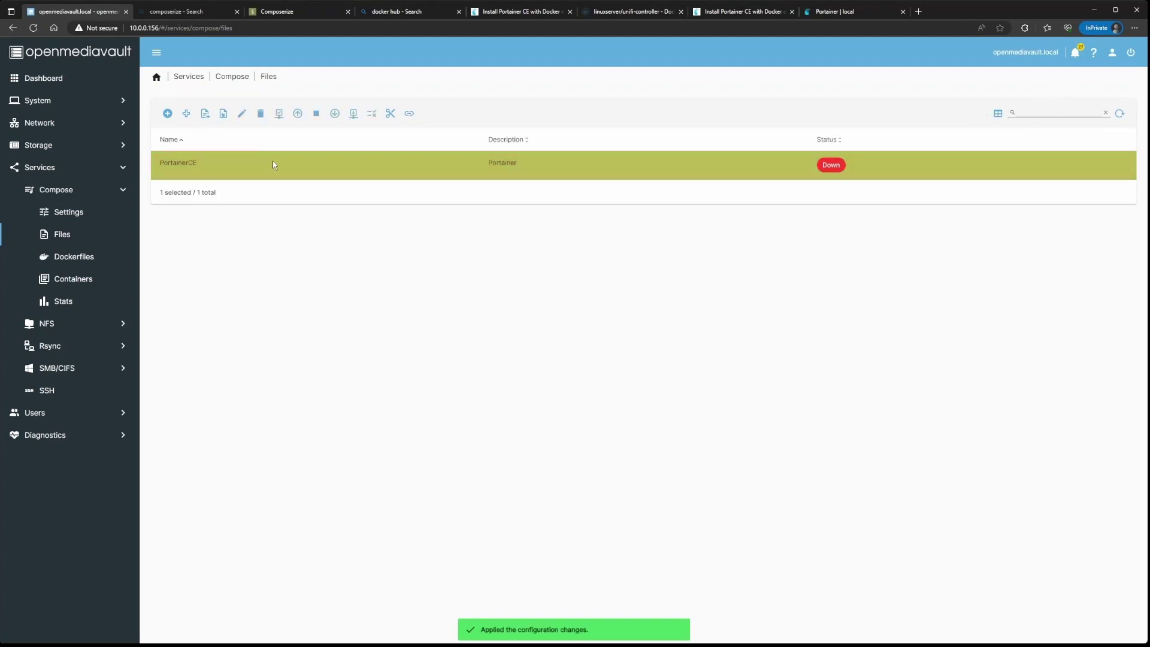
click(279, 114)
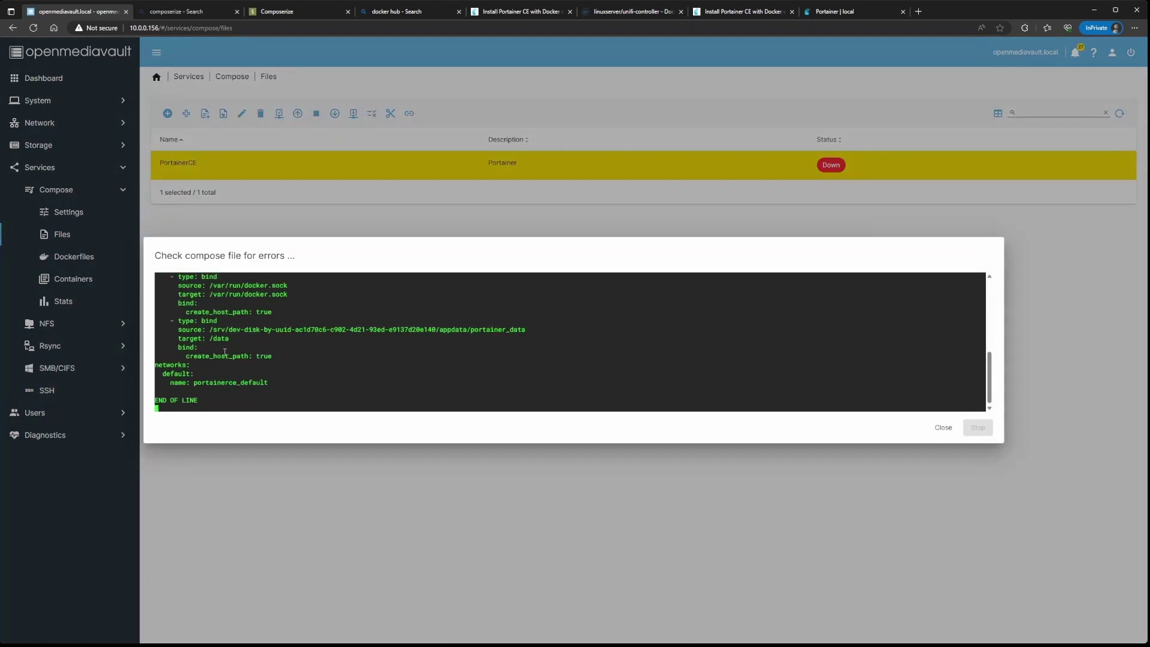
click(943, 428)
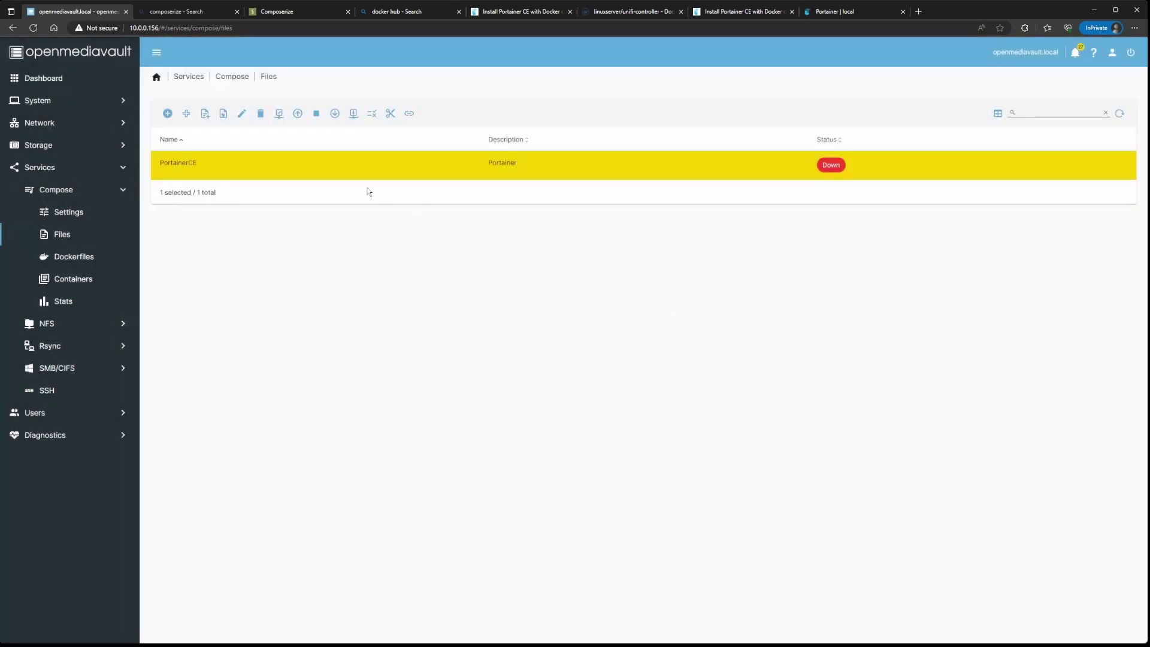
click(298, 114)
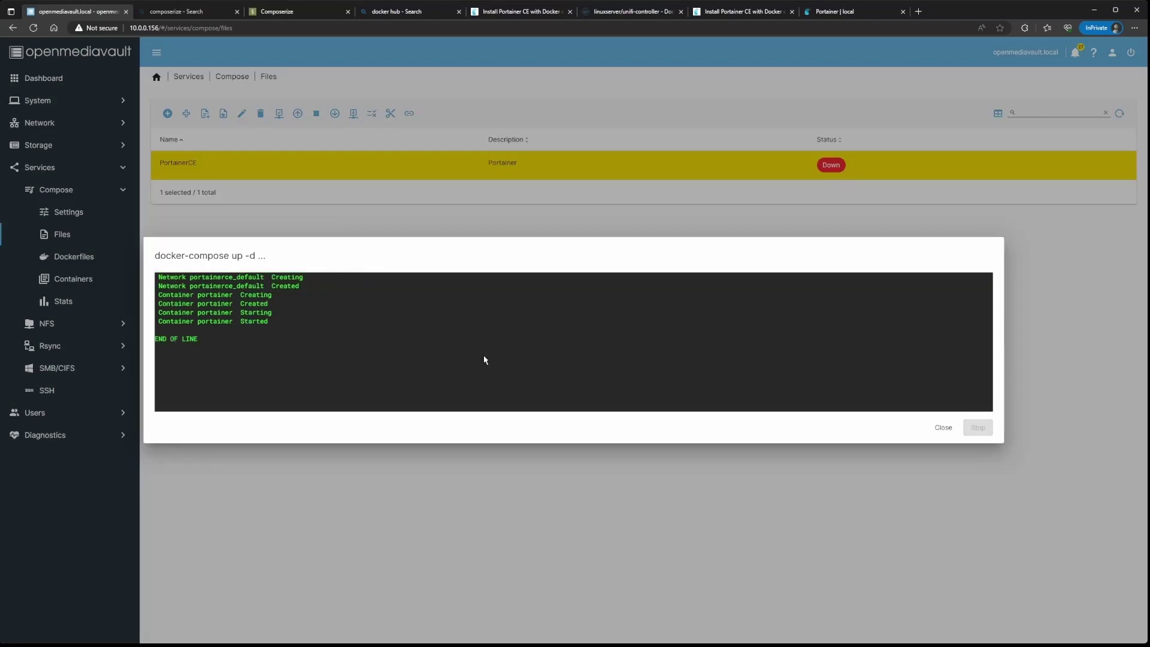
click(940, 427)
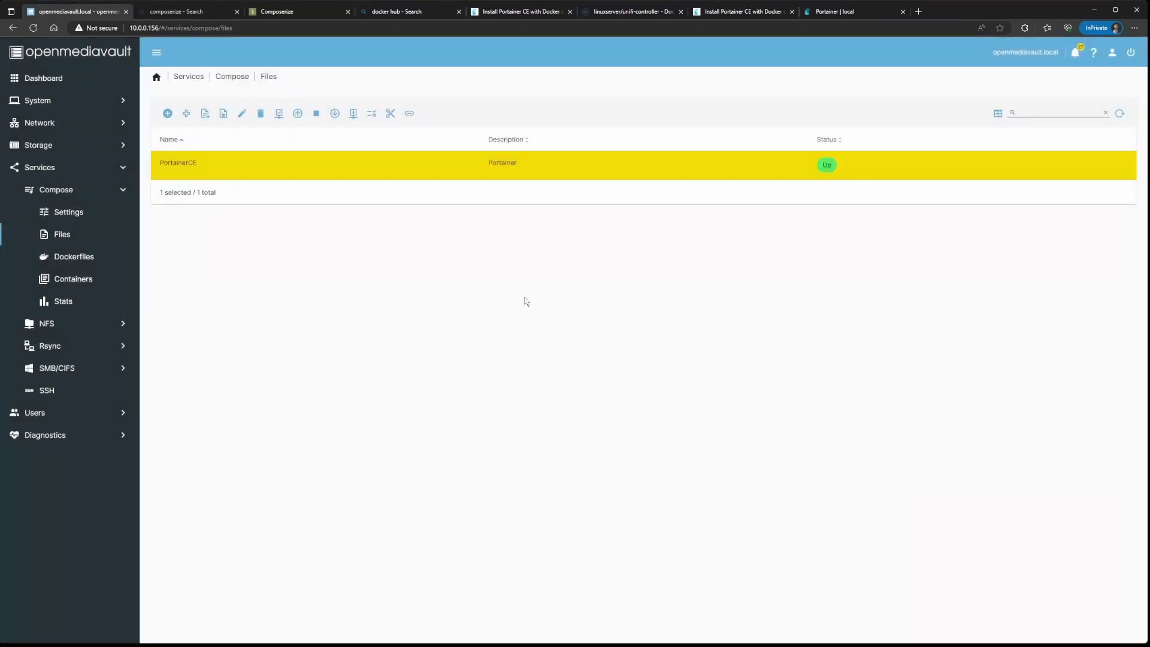
Step: Confirm the portainer container is running under Compose Containers, then return to the Files list
click(237, 80)
click(823, 126)
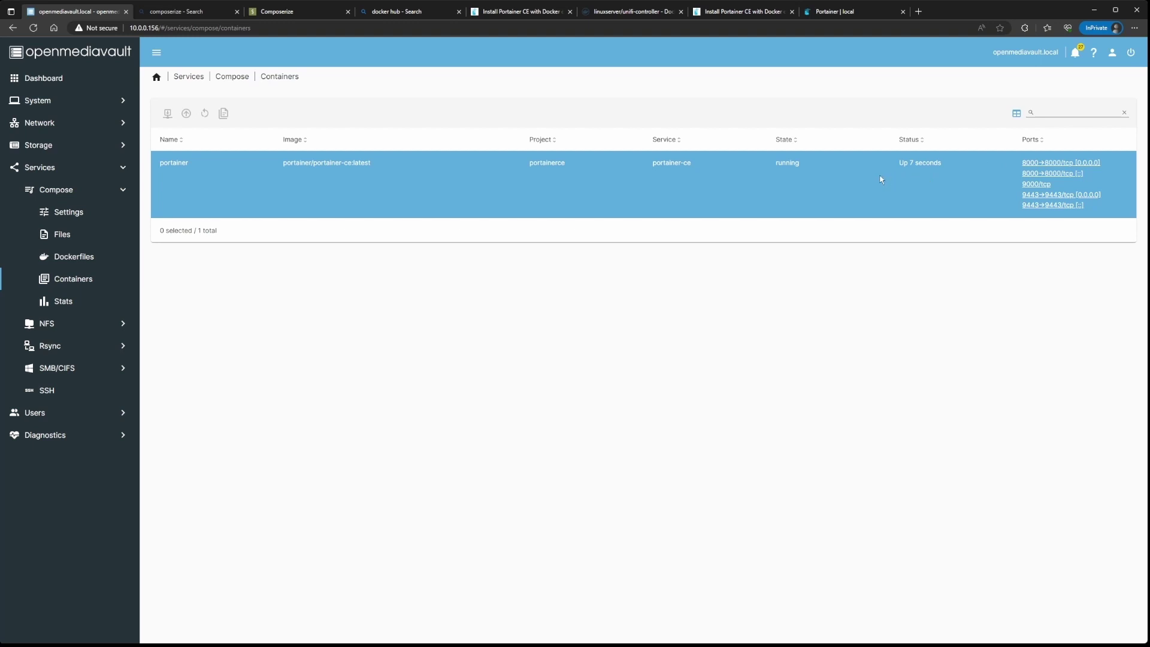
click(239, 81)
click(459, 129)
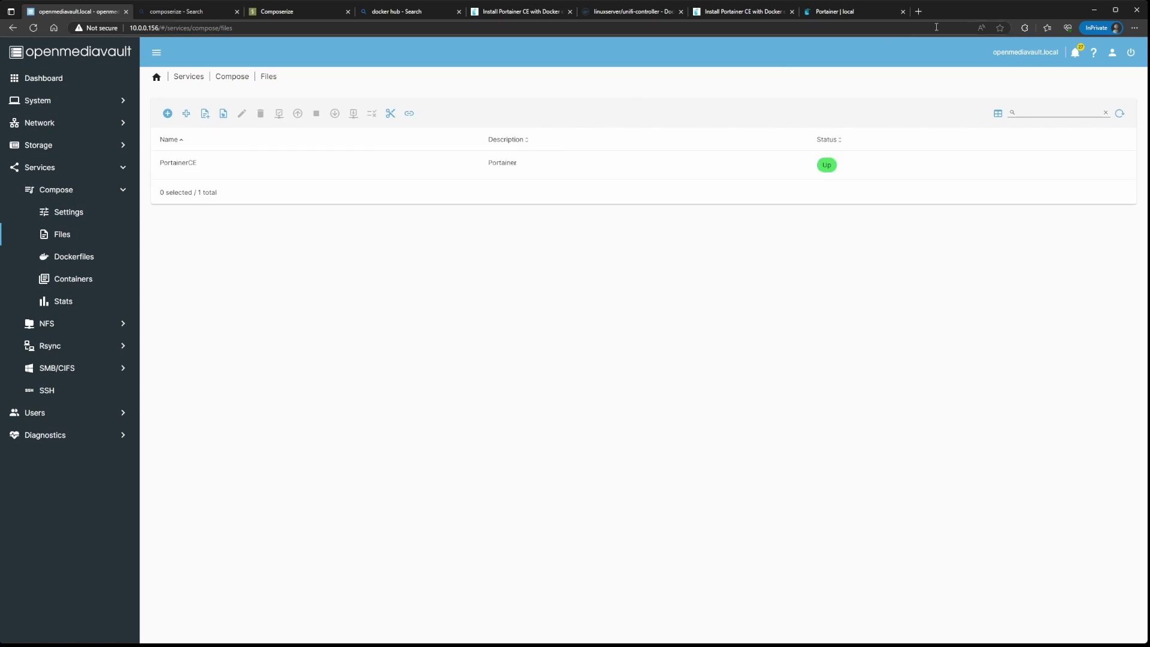
click(803, 10)
text(10.)
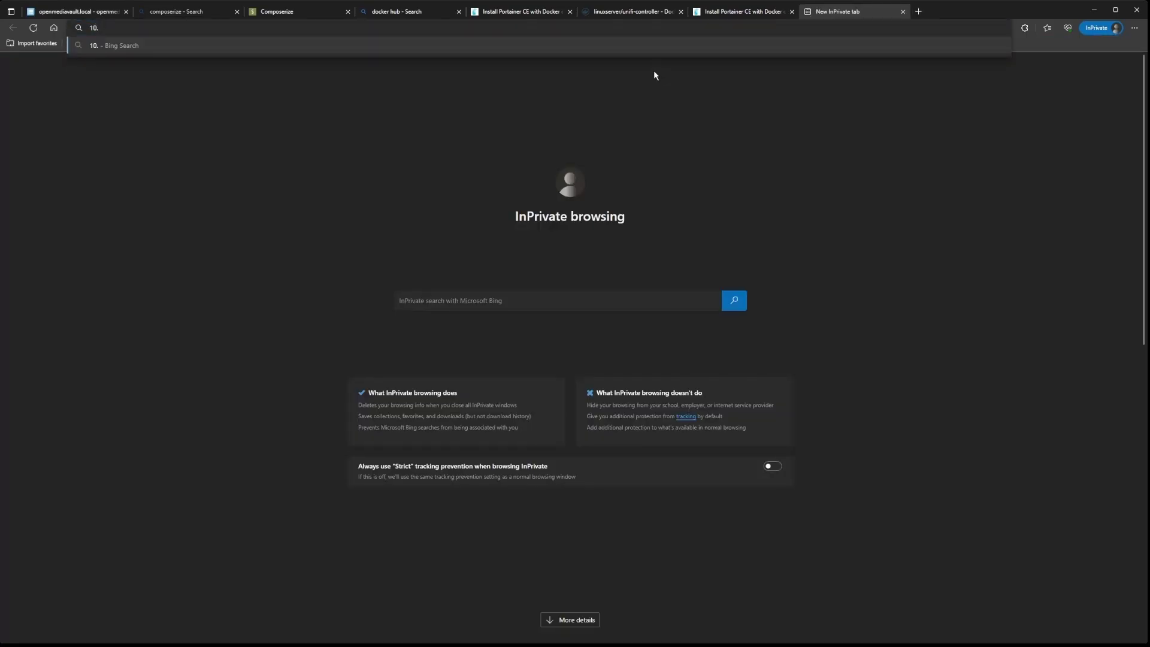
text(0.0.156)
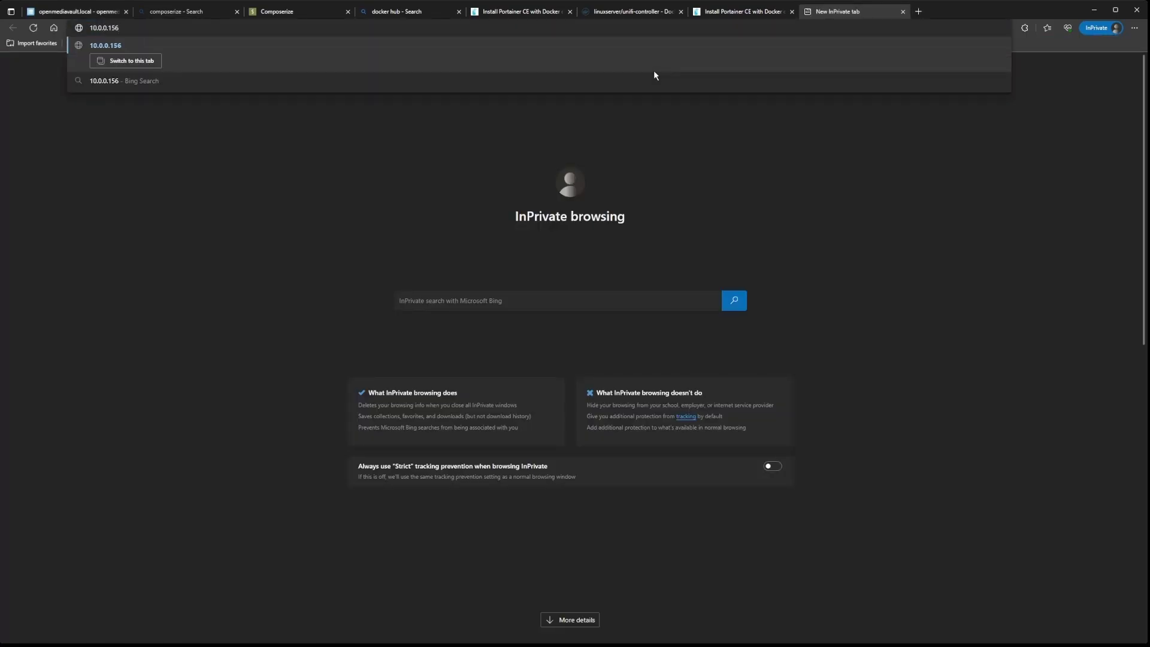
text(:)
text(9443)
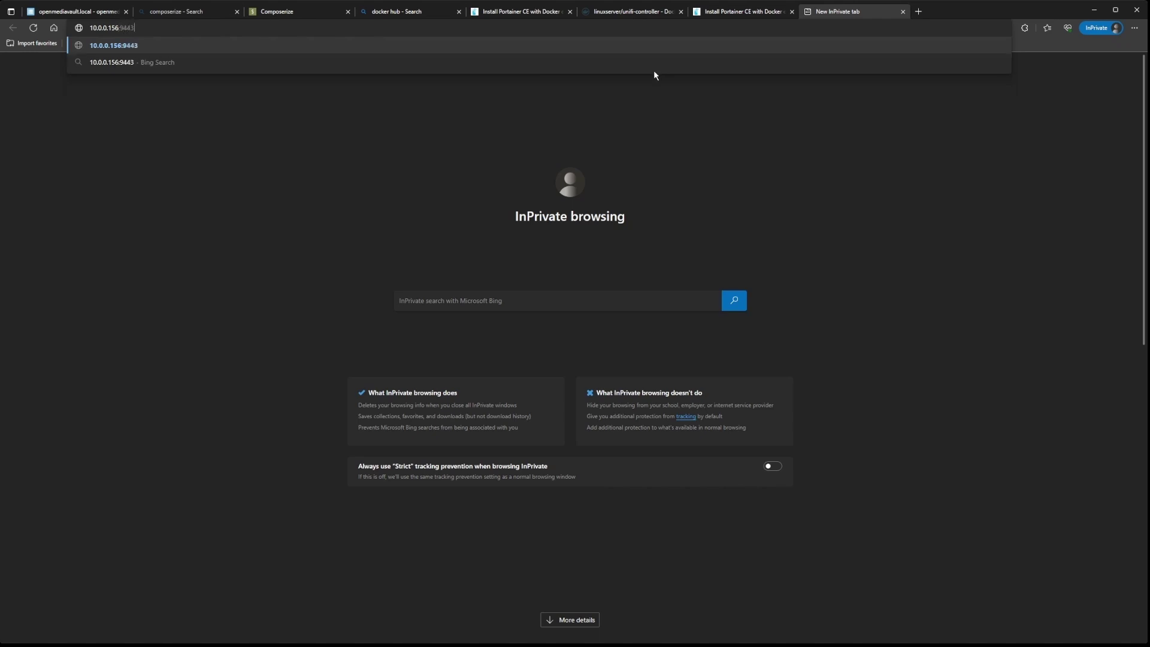
key(Return)
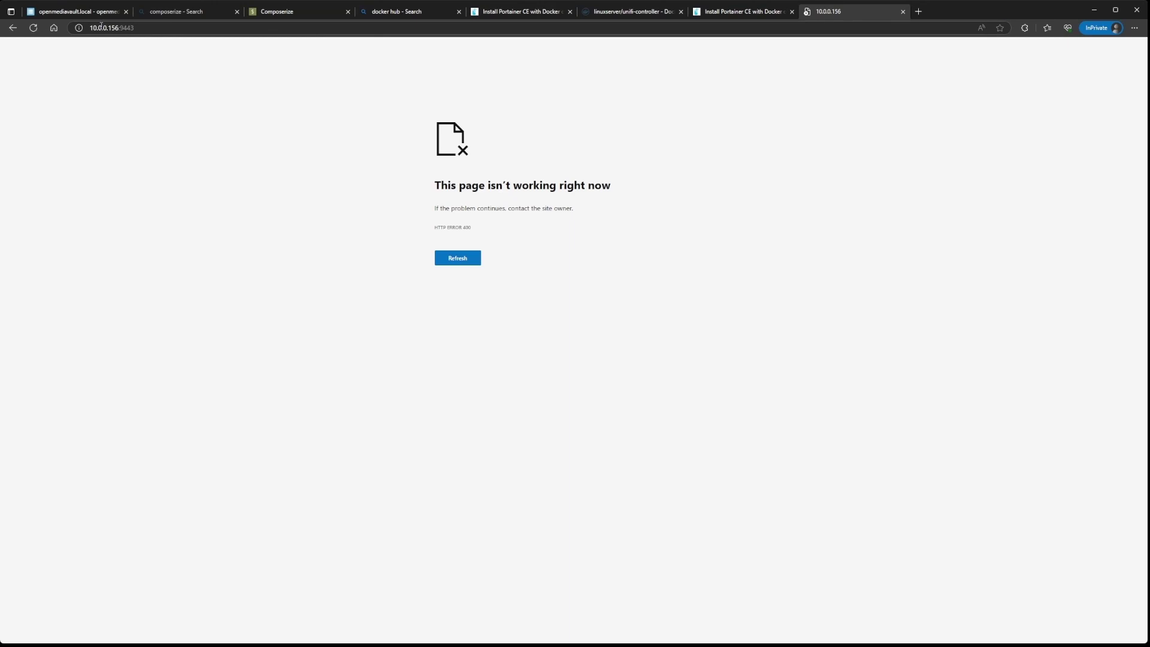
click(101, 26)
text(ht)
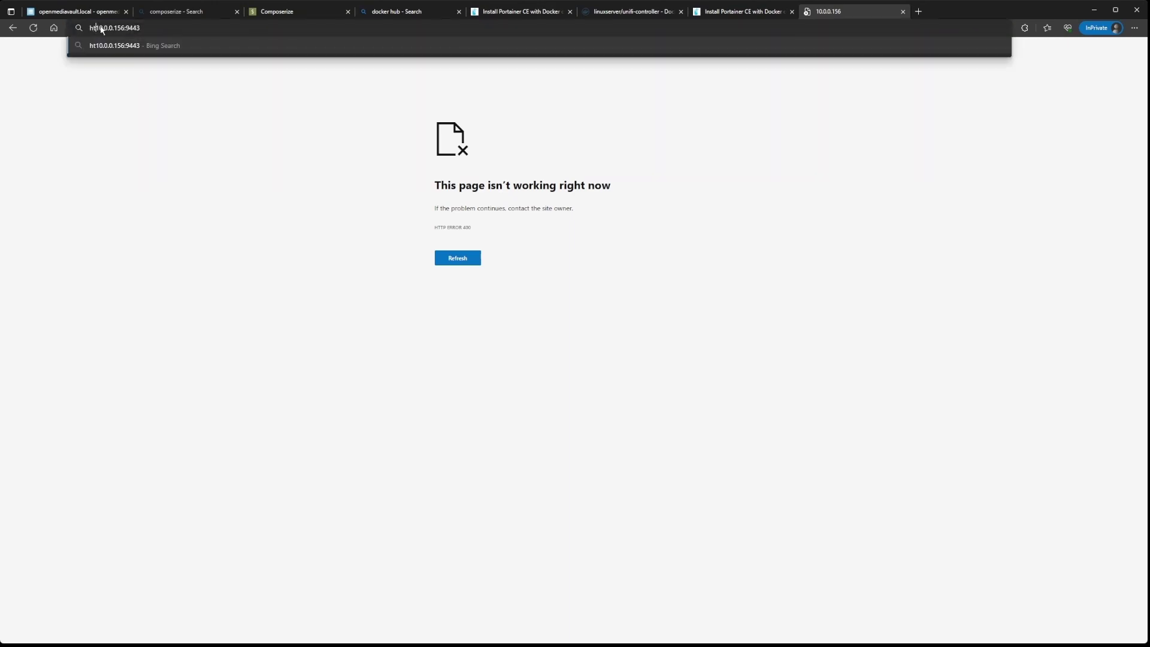
text(tps://)
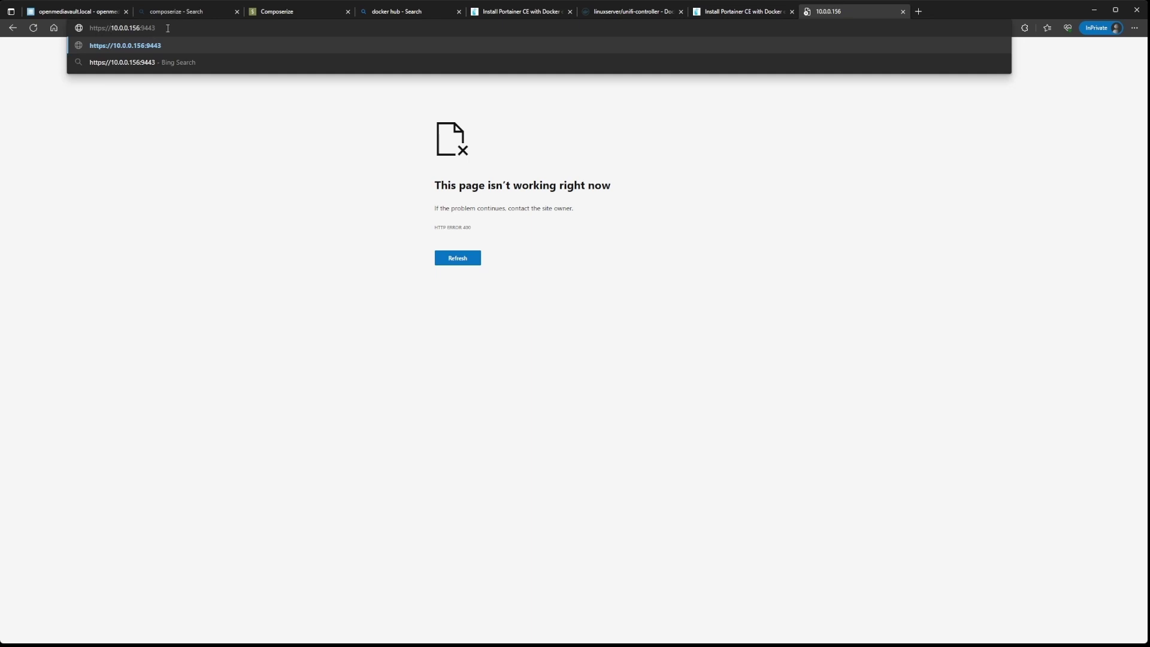
key(Return)
click(461, 267)
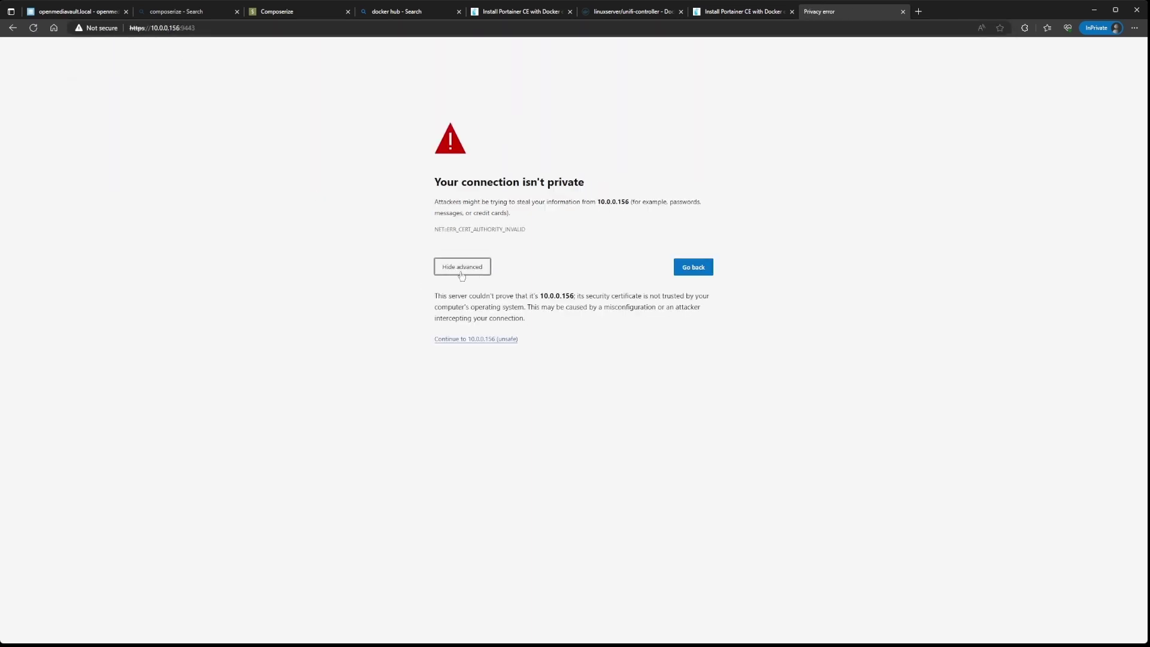
click(477, 340)
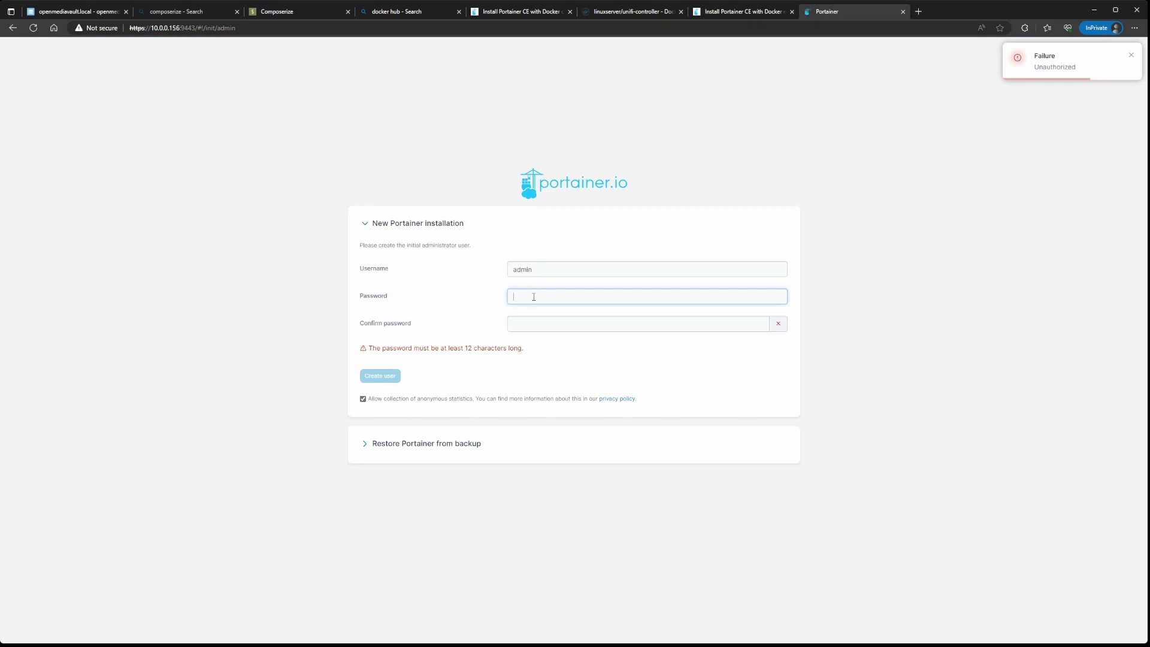
Step: Create the initial Portainer admin user and enter the local environment
key(Tab)
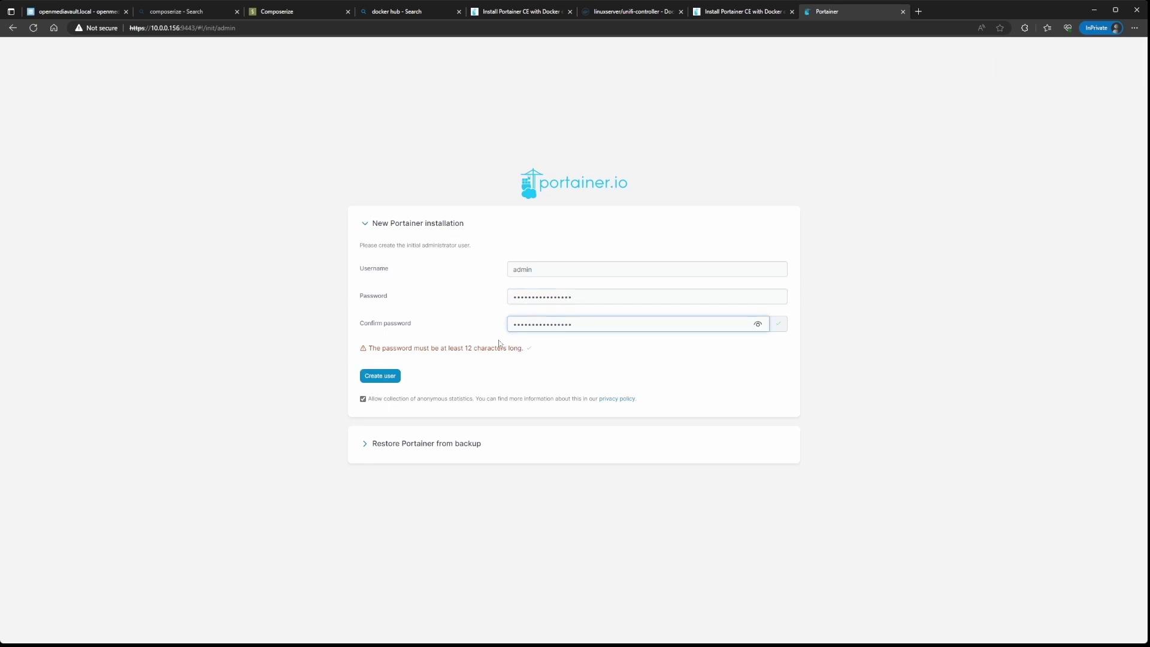
click(380, 376)
click(37, 105)
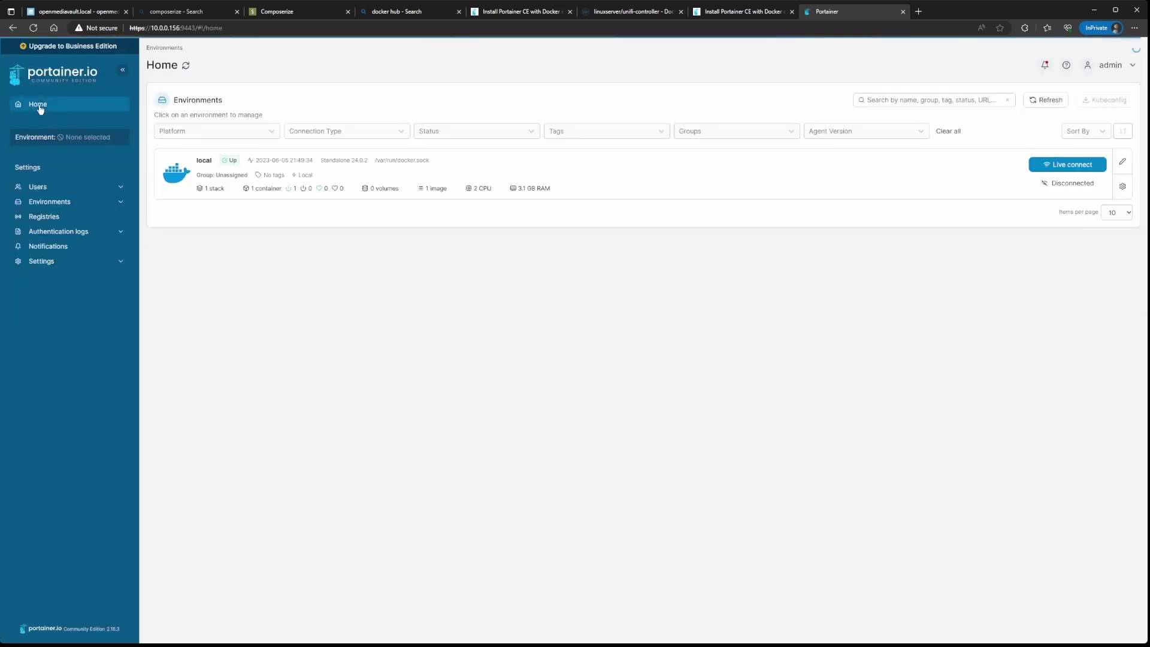
click(223, 260)
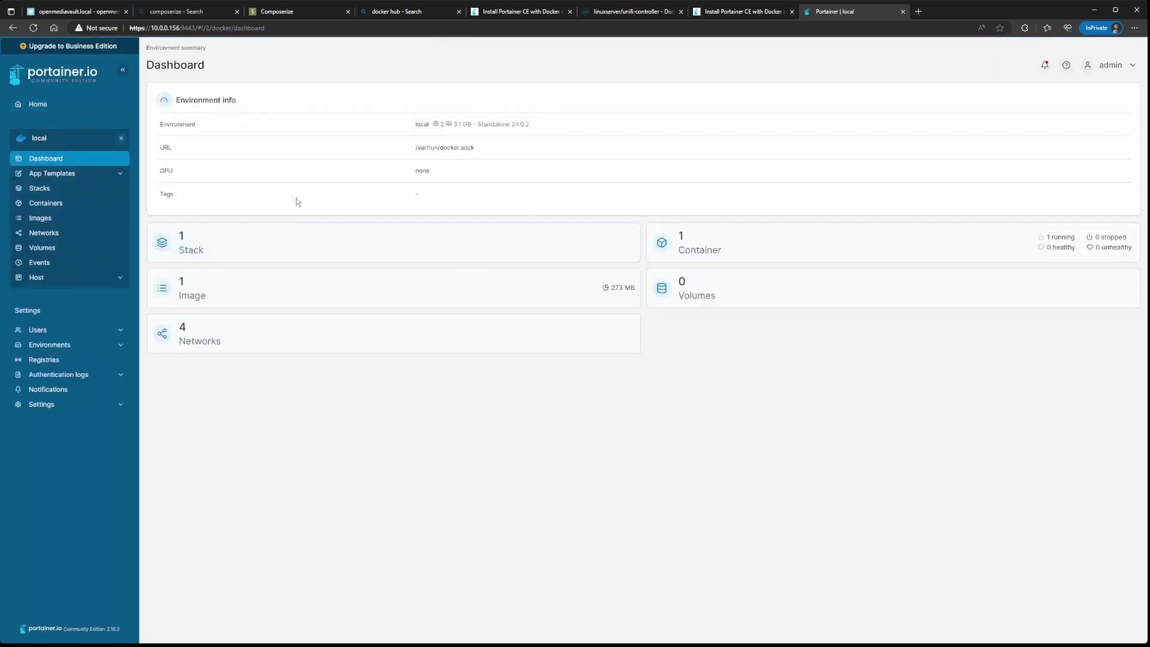
Step: View the running portainer container in the local container list, then return to openmediavault
click(684, 245)
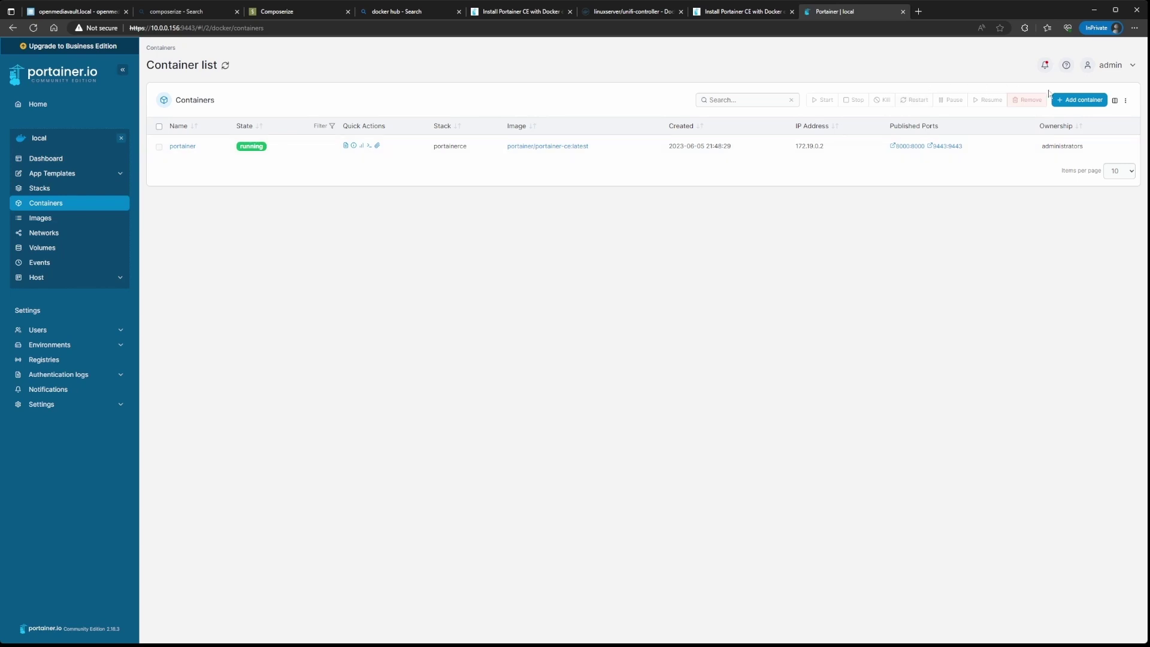
click(1079, 100)
scroll(561, 293, down, 2)
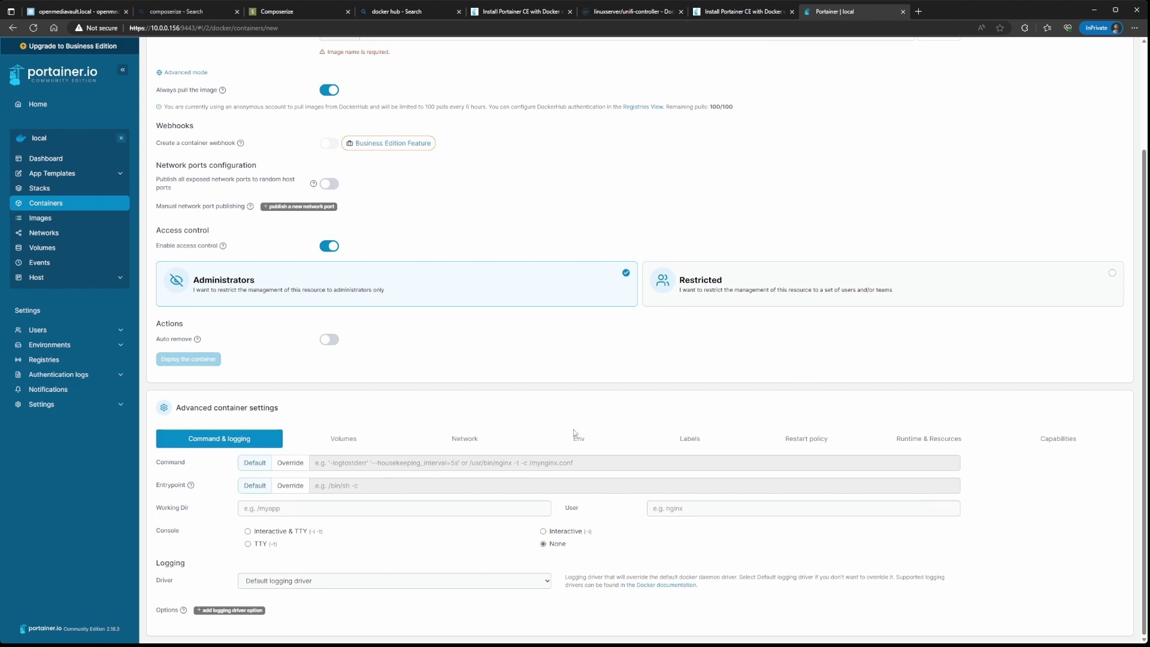
scroll(533, 482, up, 2)
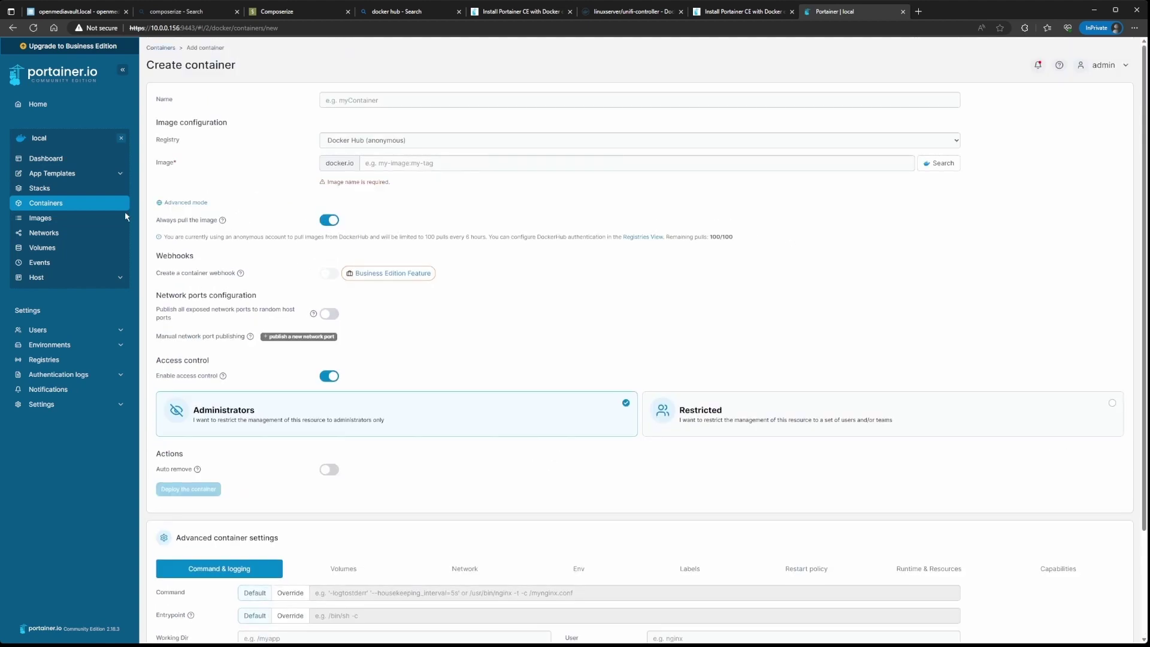
click(49, 204)
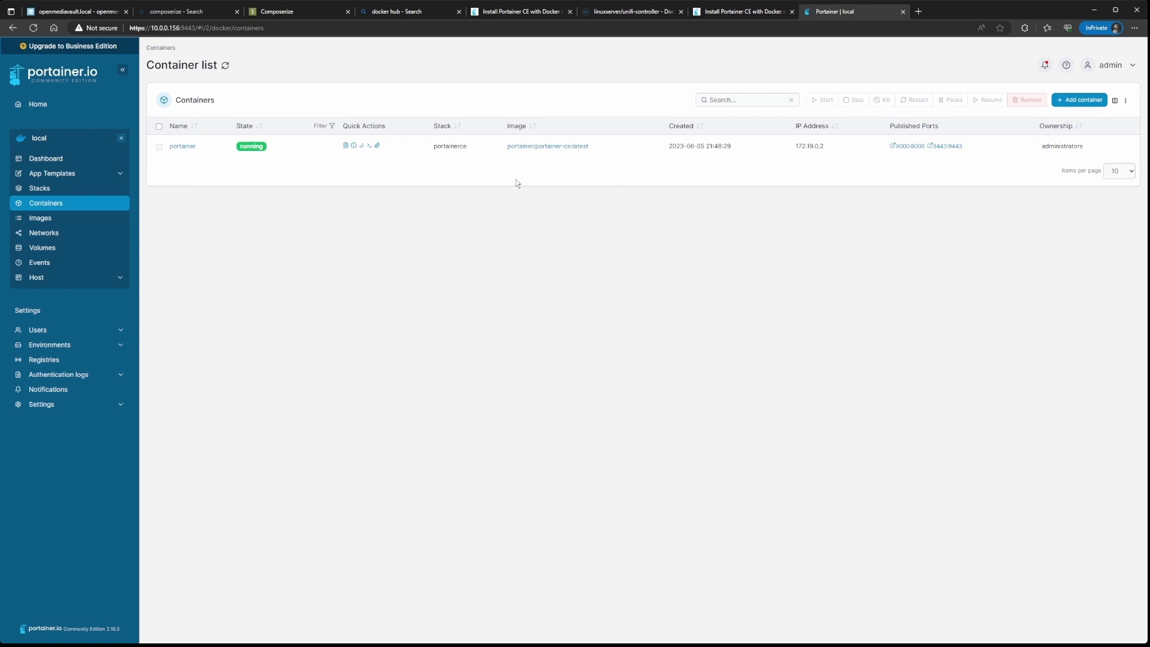
click(105, 12)
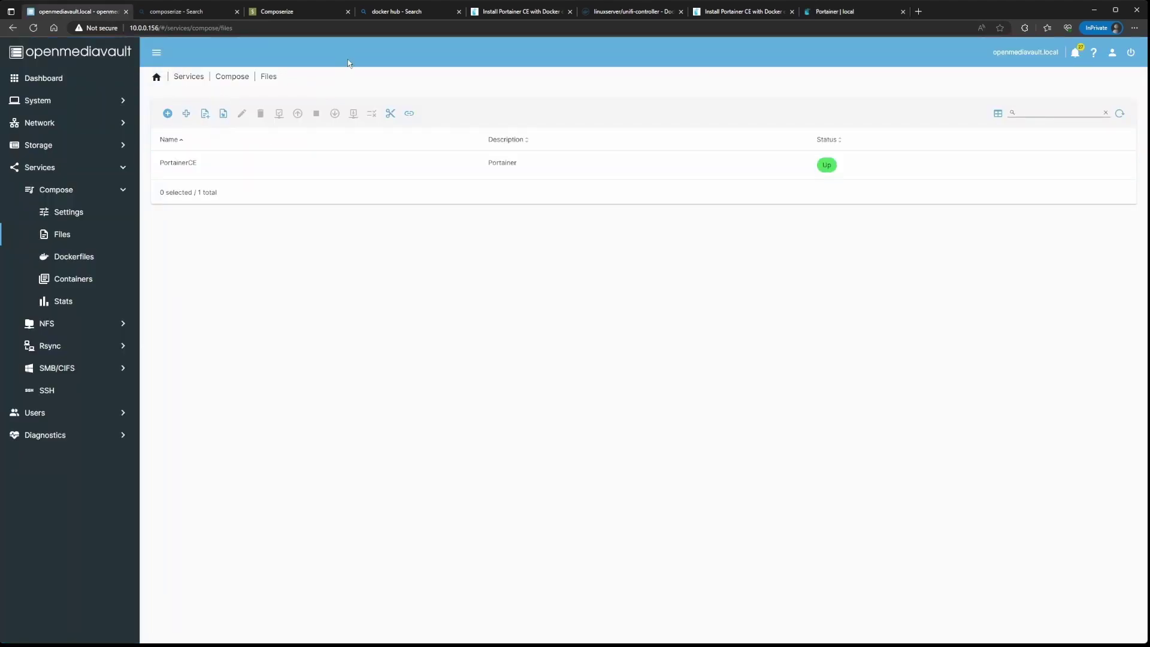
Step: Search Docker Hub for 'unifi control' and view the linuxserver/unifi-controller image page
click(401, 14)
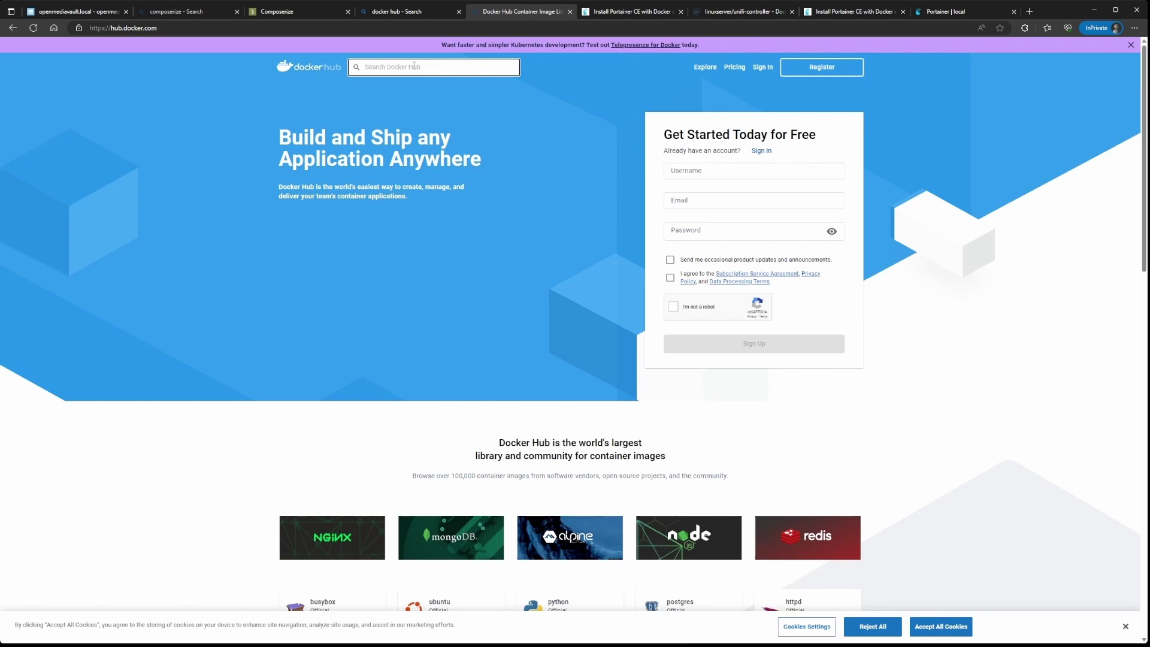
text(unifi control)
key(Return)
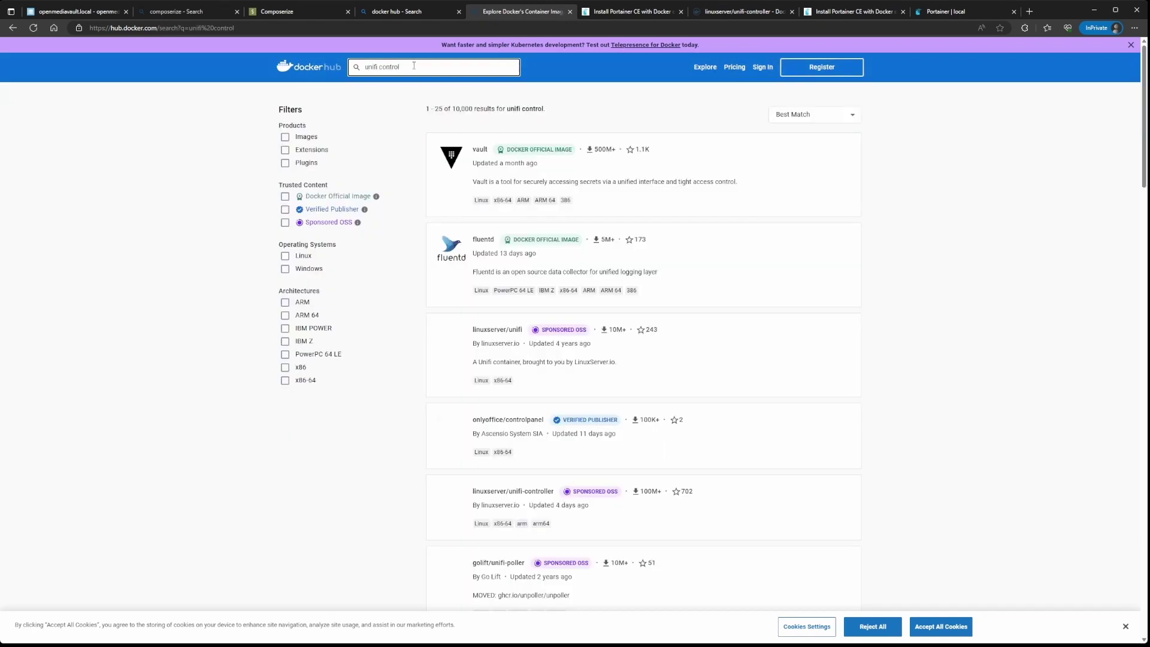
scroll(501, 424, down, 1)
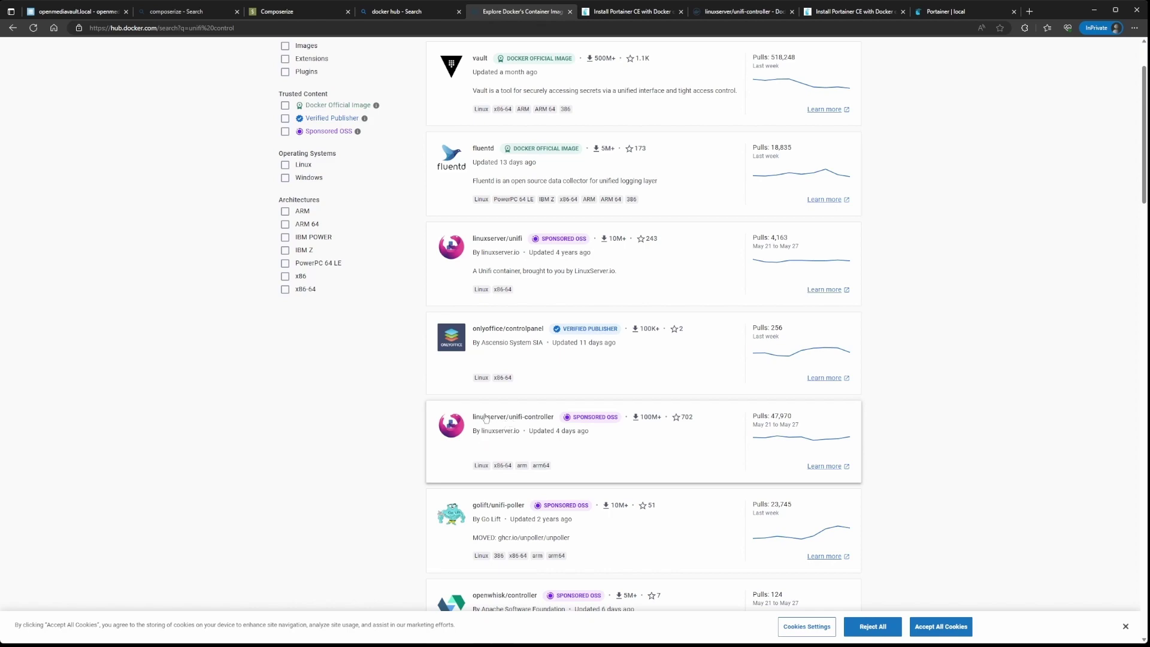
click(485, 419)
scroll(450, 395, down, 2)
scroll(392, 384, down, 4)
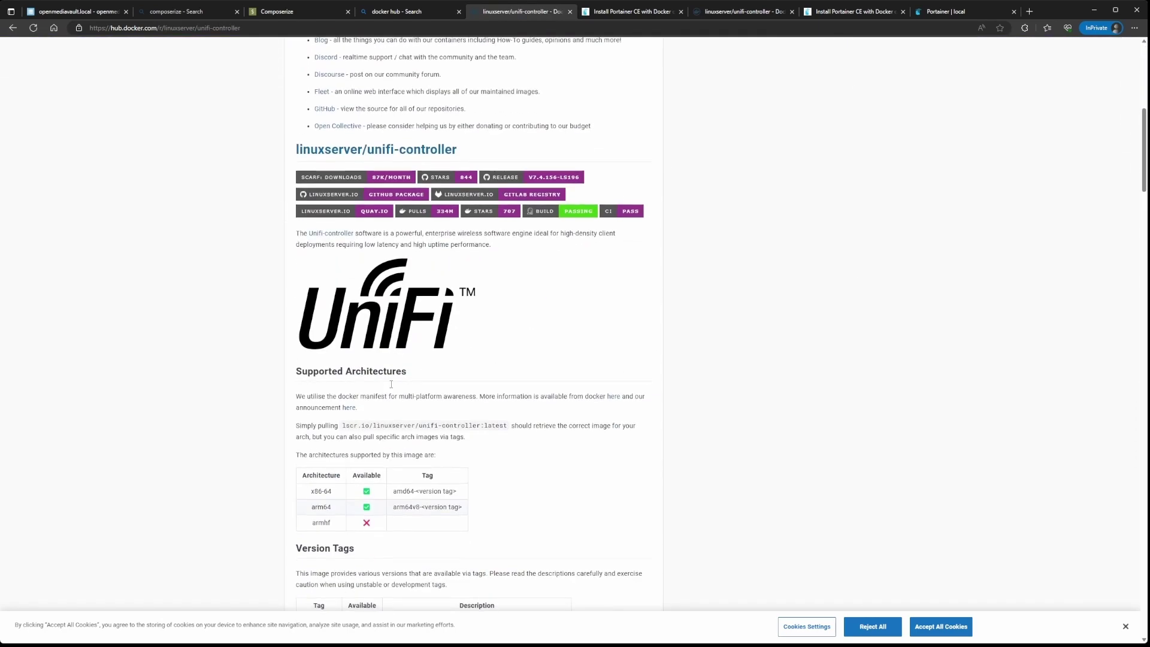
scroll(391, 384, down, 4)
scroll(391, 383, down, 2)
scroll(391, 384, down, 3)
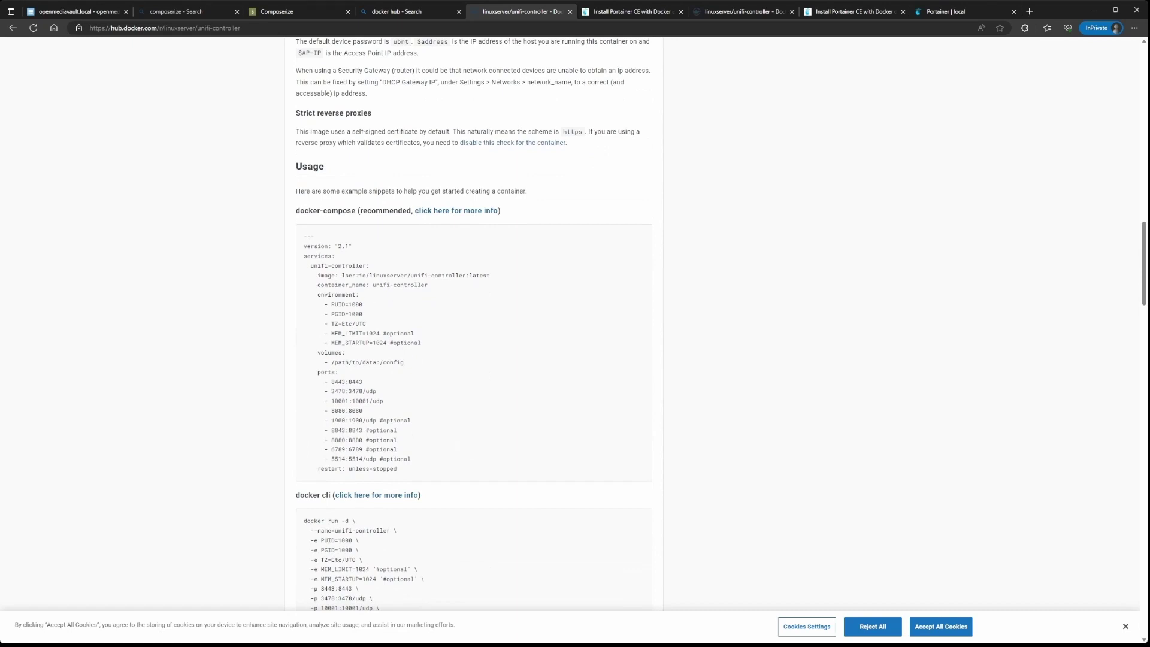
drag(296, 210, 356, 212)
click(363, 241)
drag(305, 236, 416, 473)
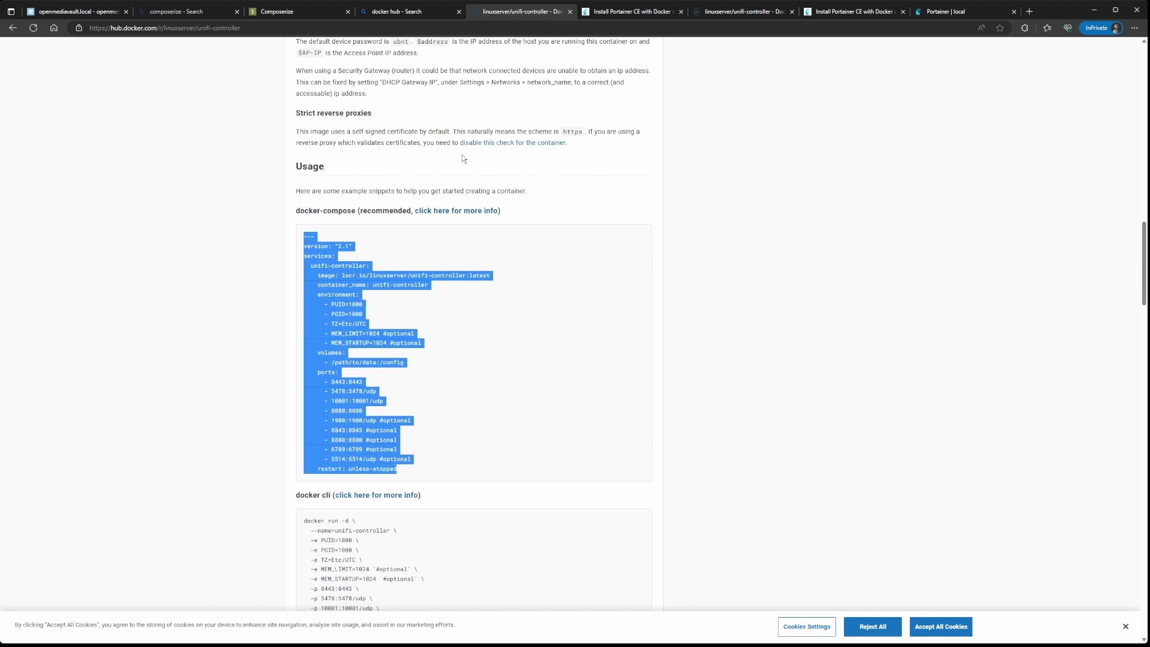
click(439, 363)
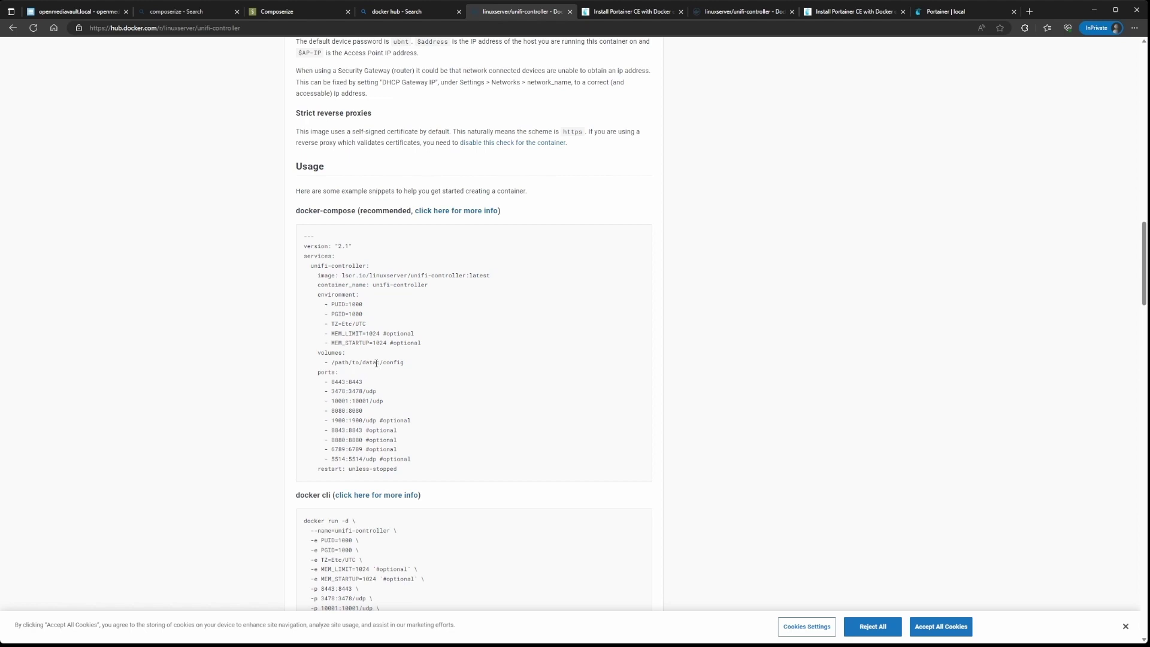
drag(376, 362, 330, 362)
drag(331, 305, 369, 319)
drag(341, 324, 367, 324)
scroll(380, 330, down, 1)
scroll(402, 463, up, 4)
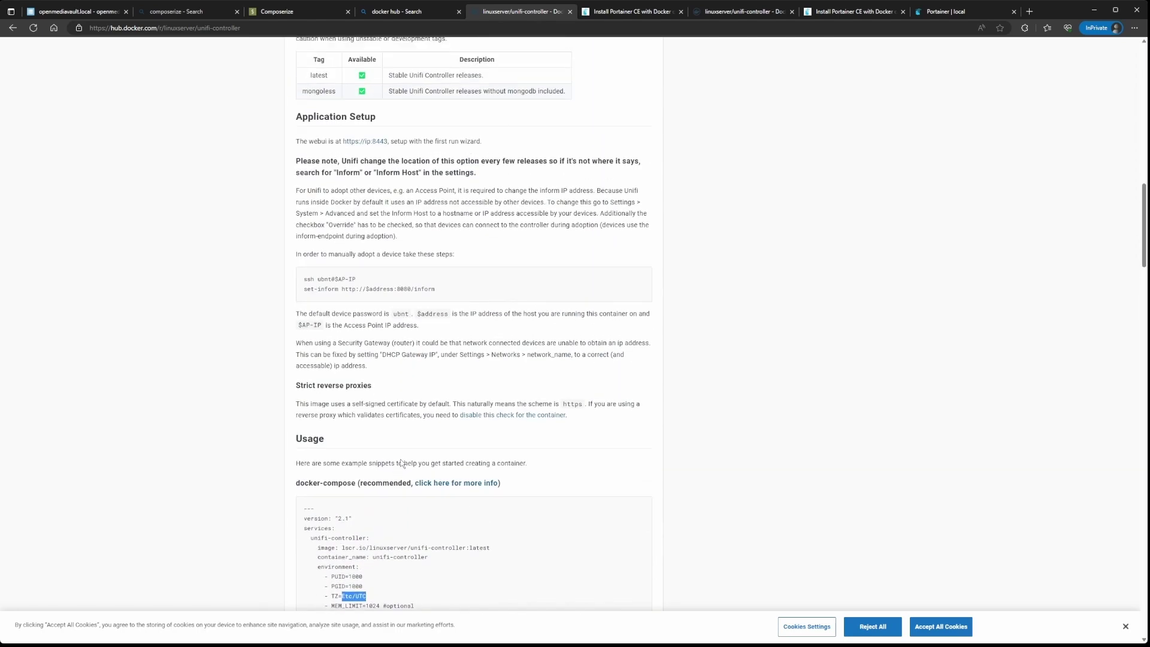
scroll(454, 431, up, 3)
scroll(440, 341, up, 5)
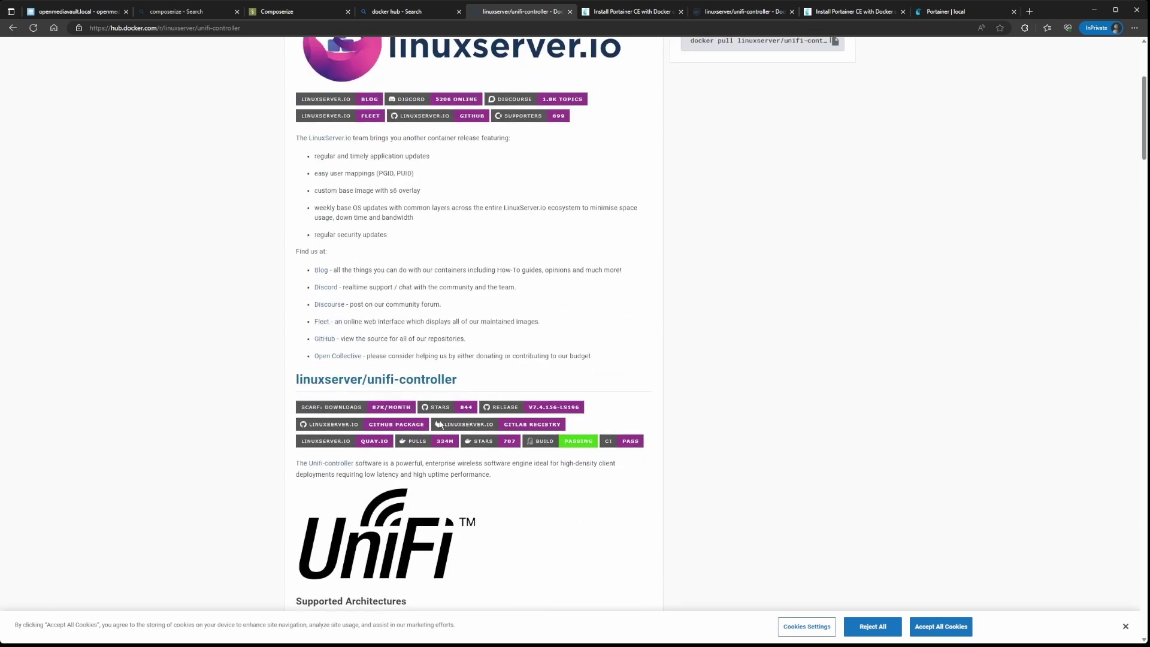
scroll(396, 207, up, 2)
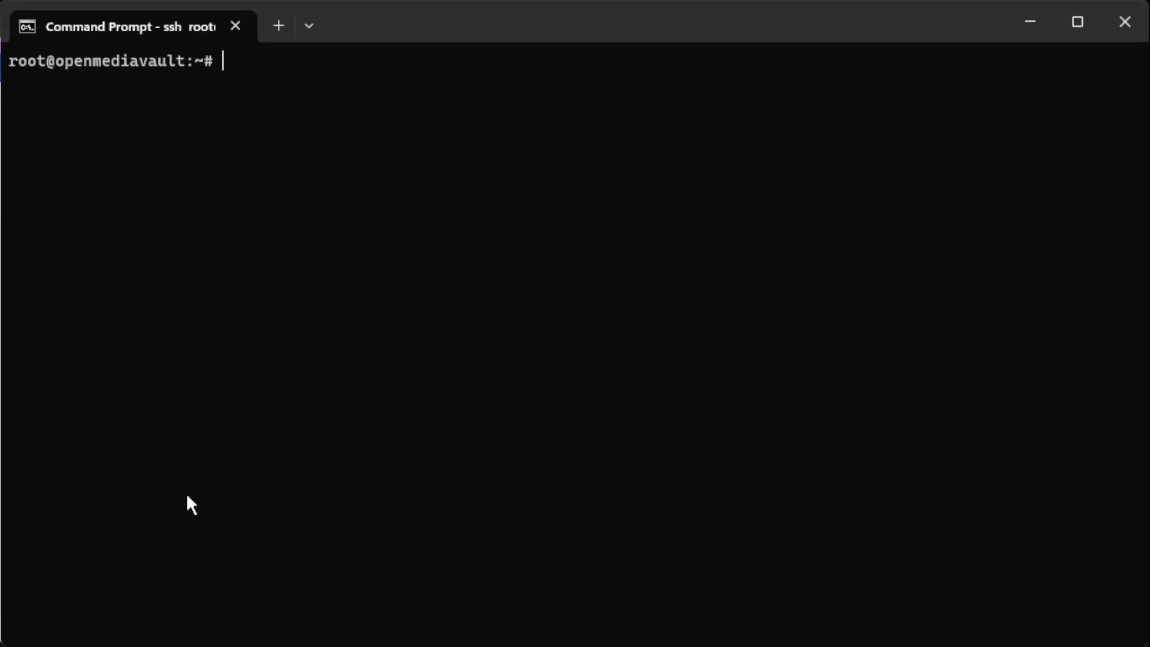
text(id )
text(appuser)
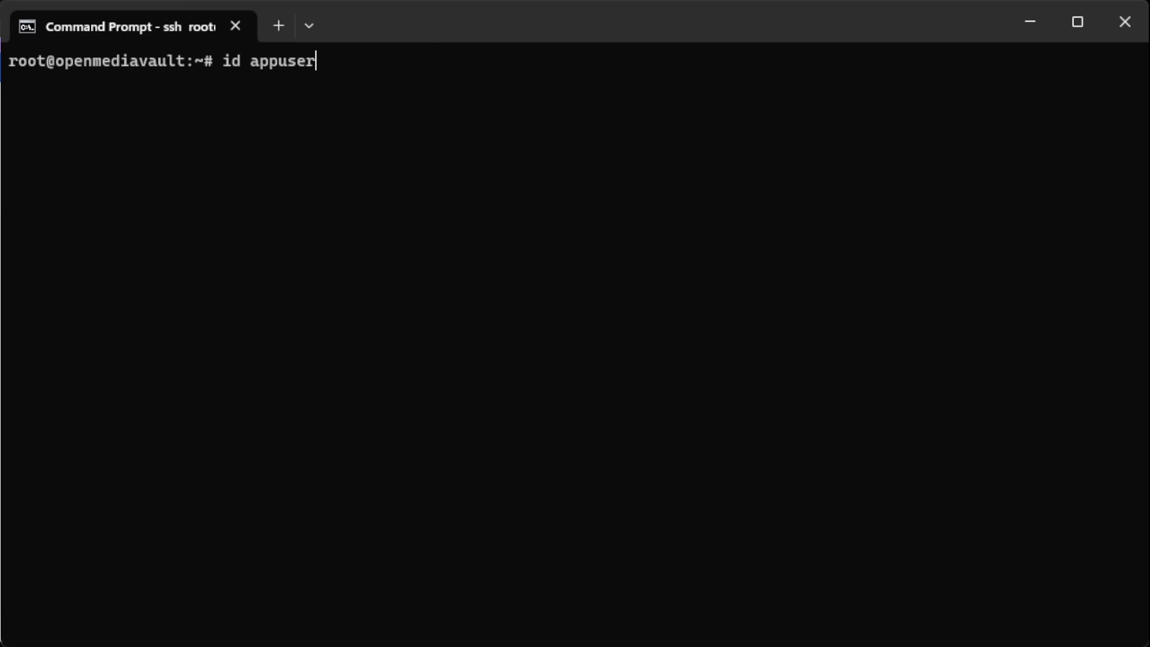
Step: Run 'id appuser' over SSH, showing uid 1000, gid 100 users and docker group 992
key(Return)
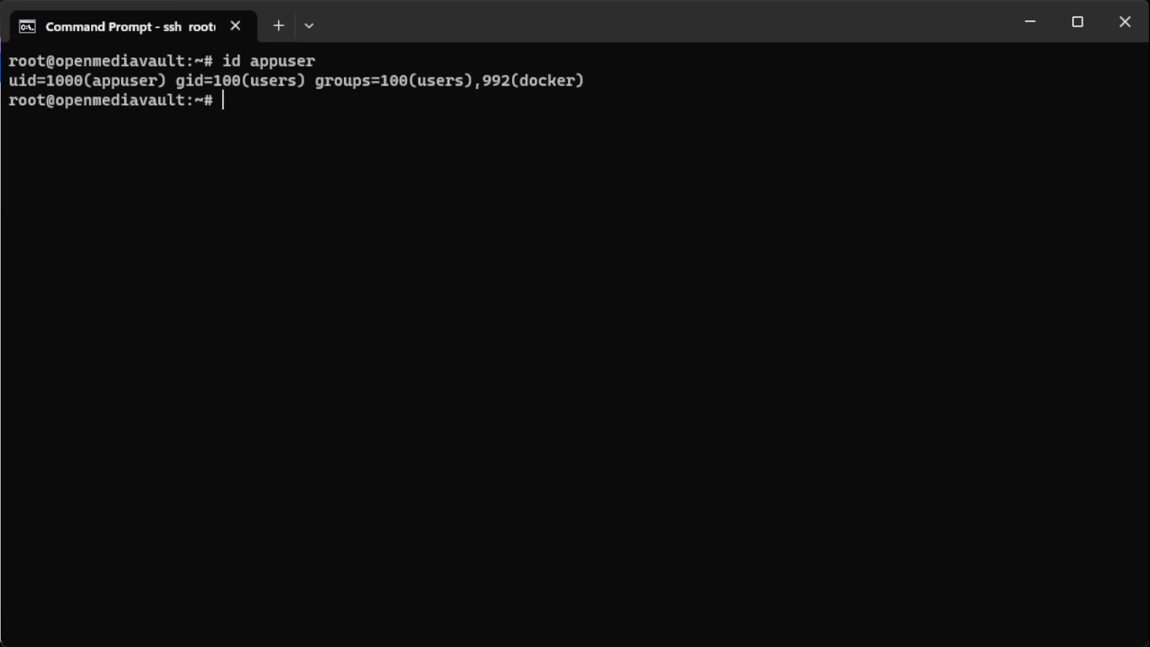